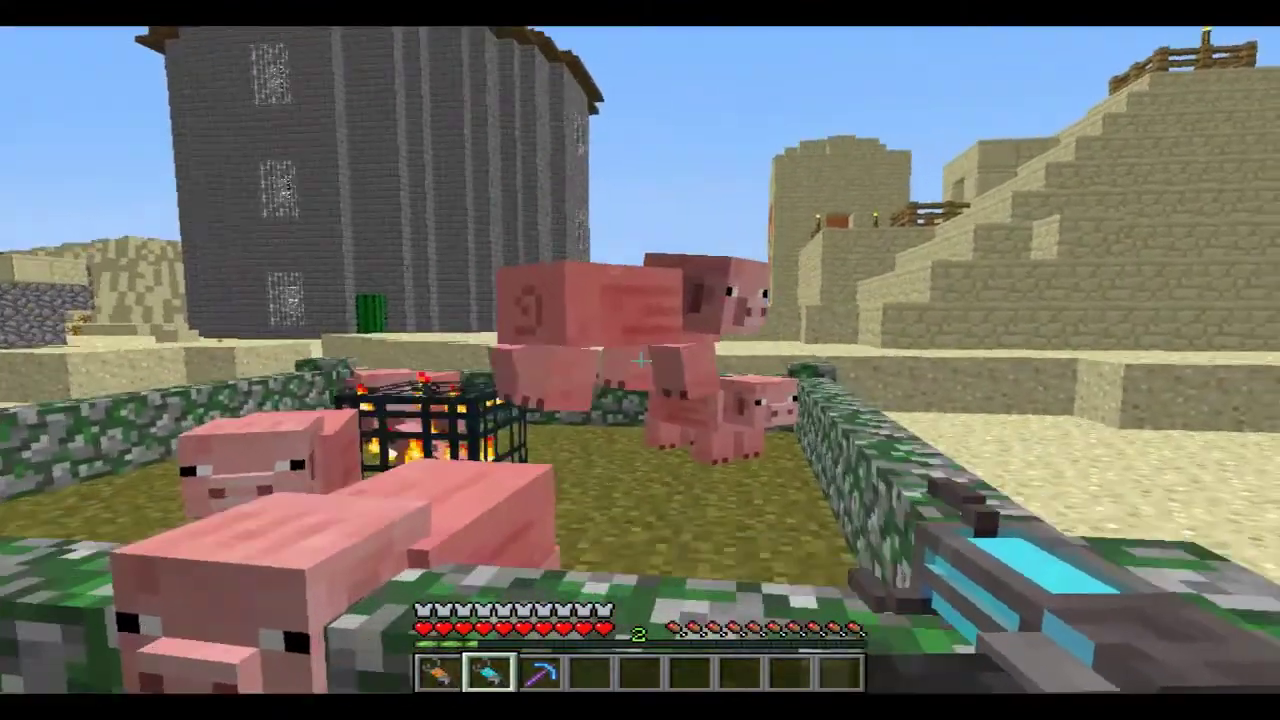
- Lift a pig from the spawner pen with the blue gravity gun and launch it over the desert
right_click(640, 360)
key(s)
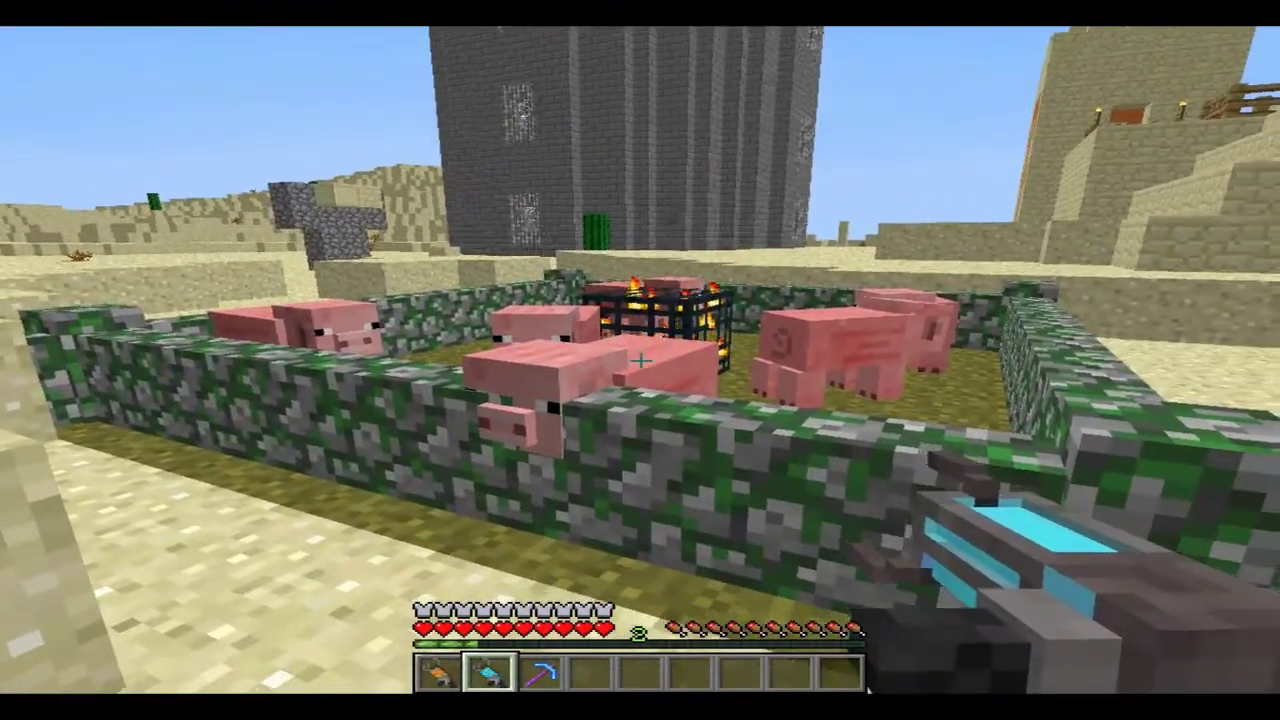
right_click(640, 360)
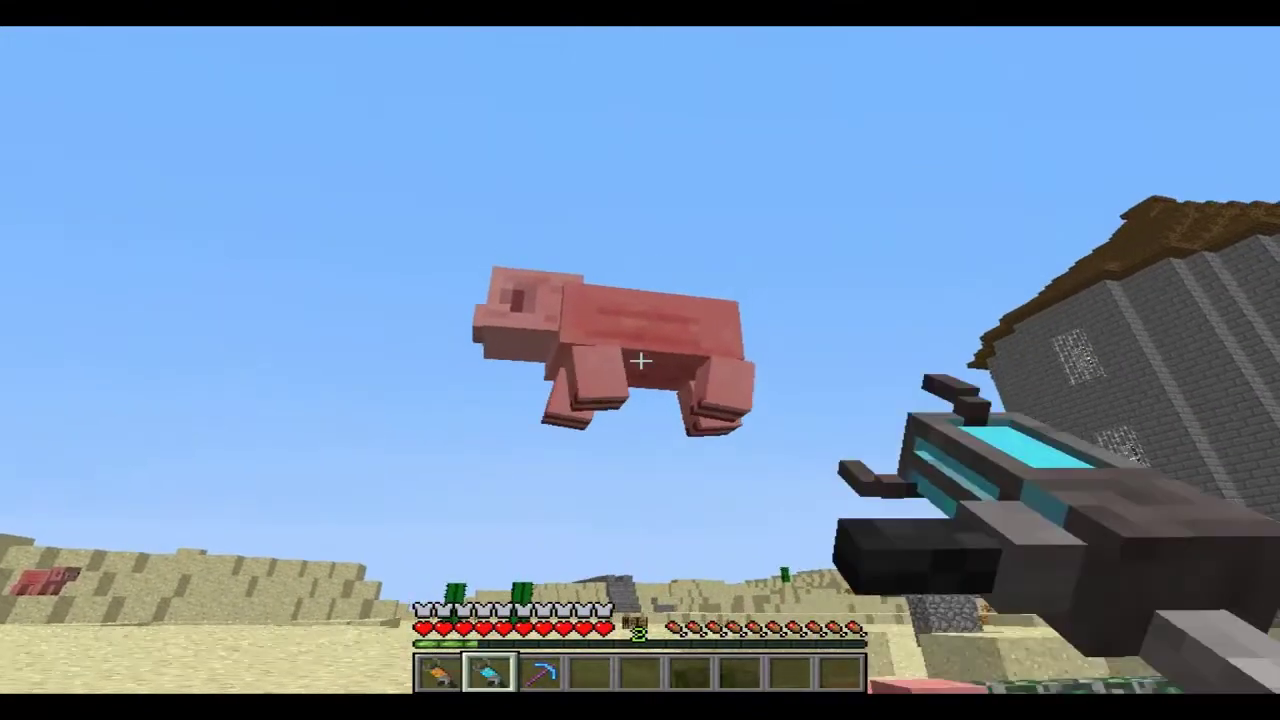
click(640, 360)
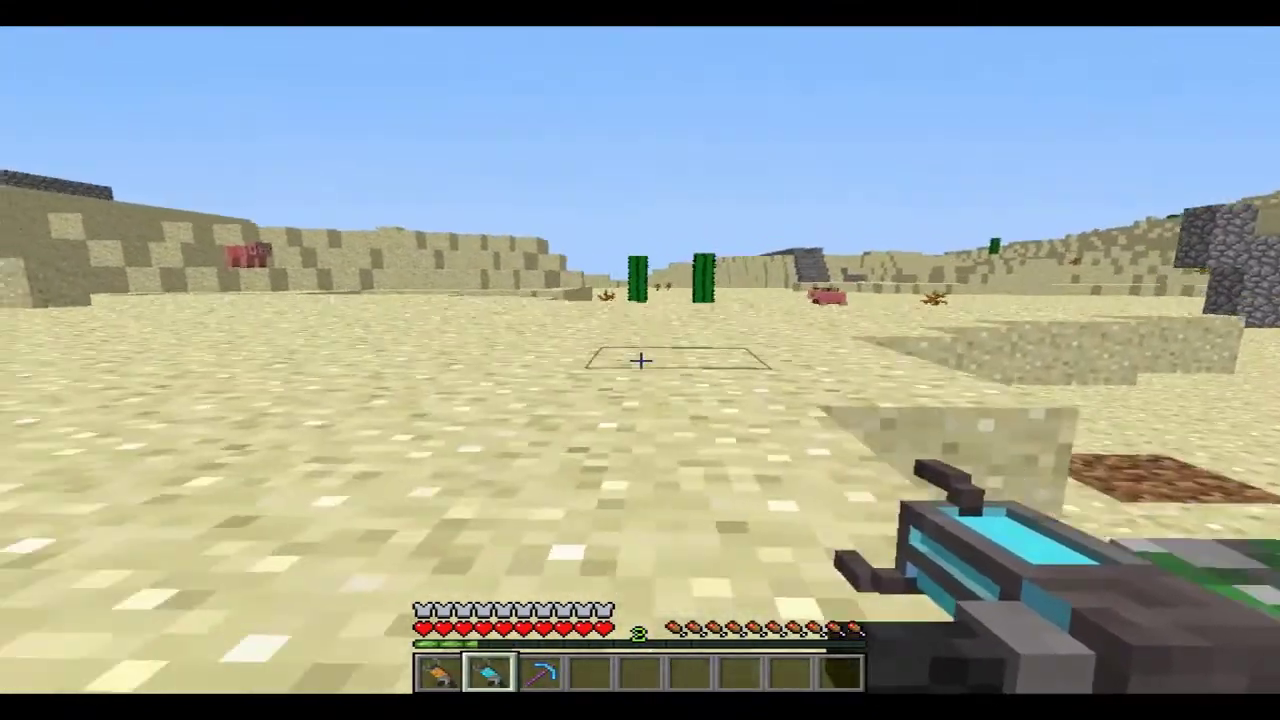
- Walk to the pig beside the crafting table, lift it with the blue gravity gun and launch it
key(w)
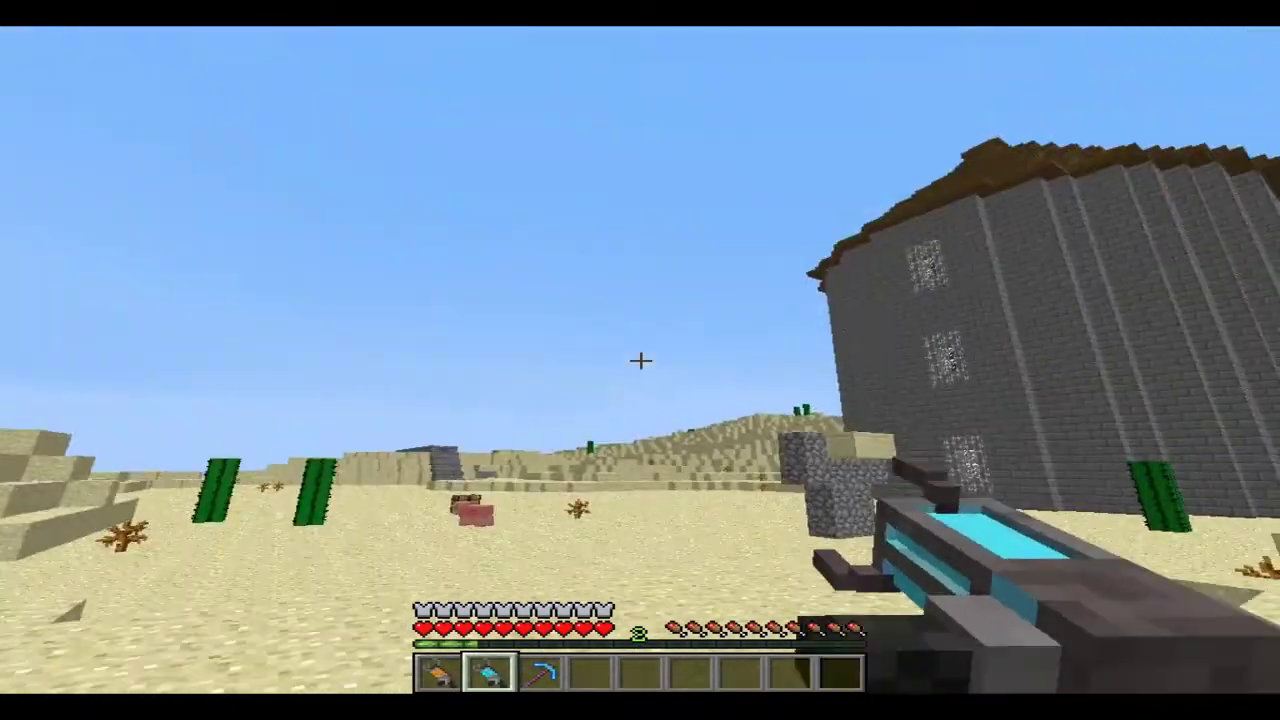
key(w)
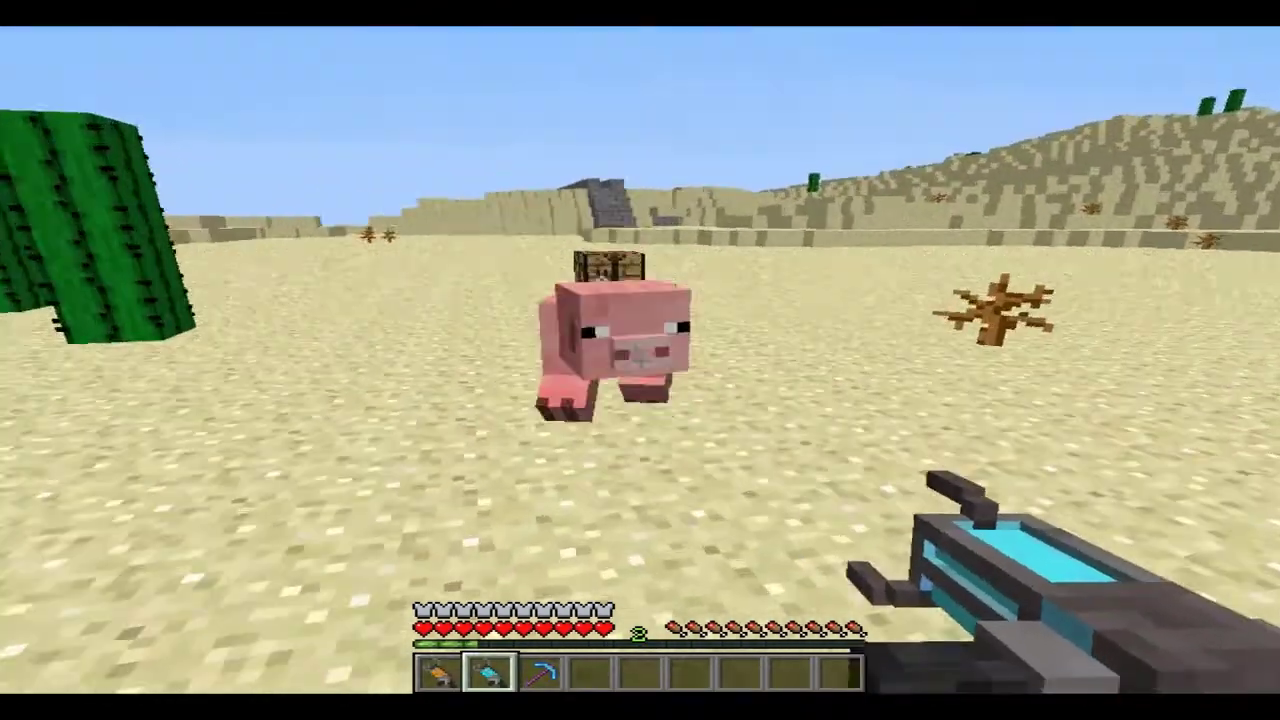
right_click(640, 360)
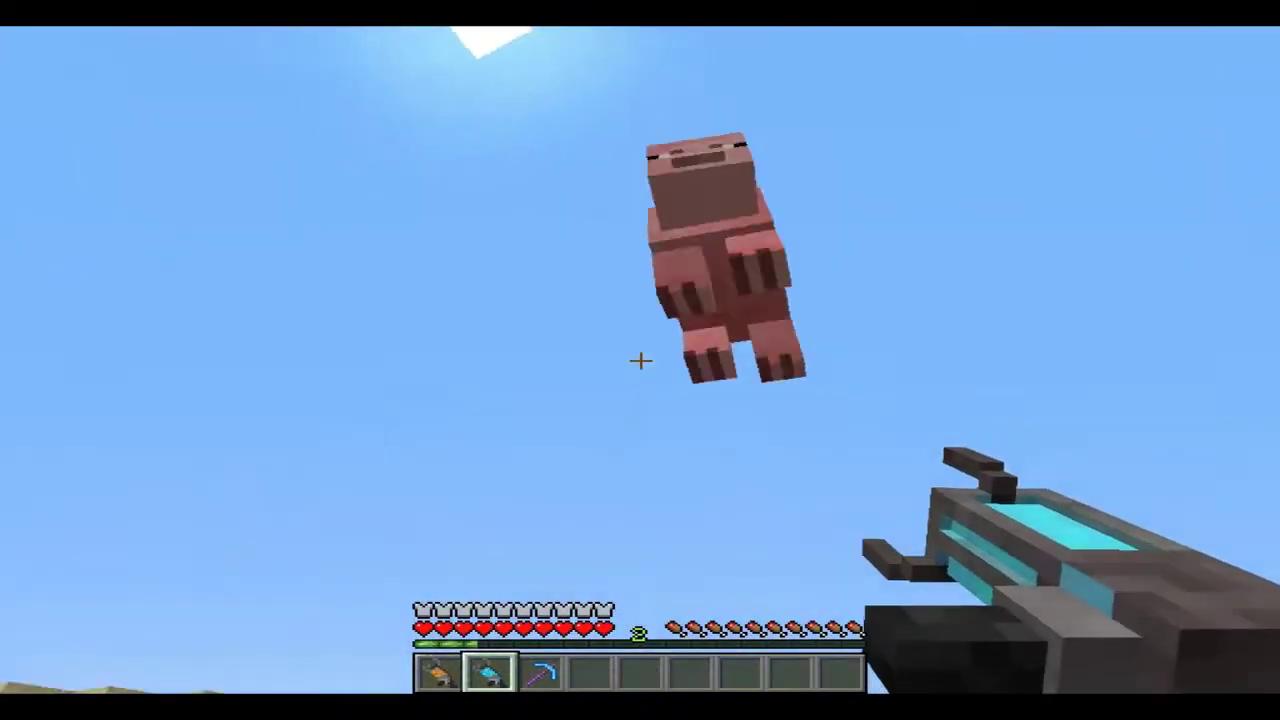
click(640, 360)
key(w)
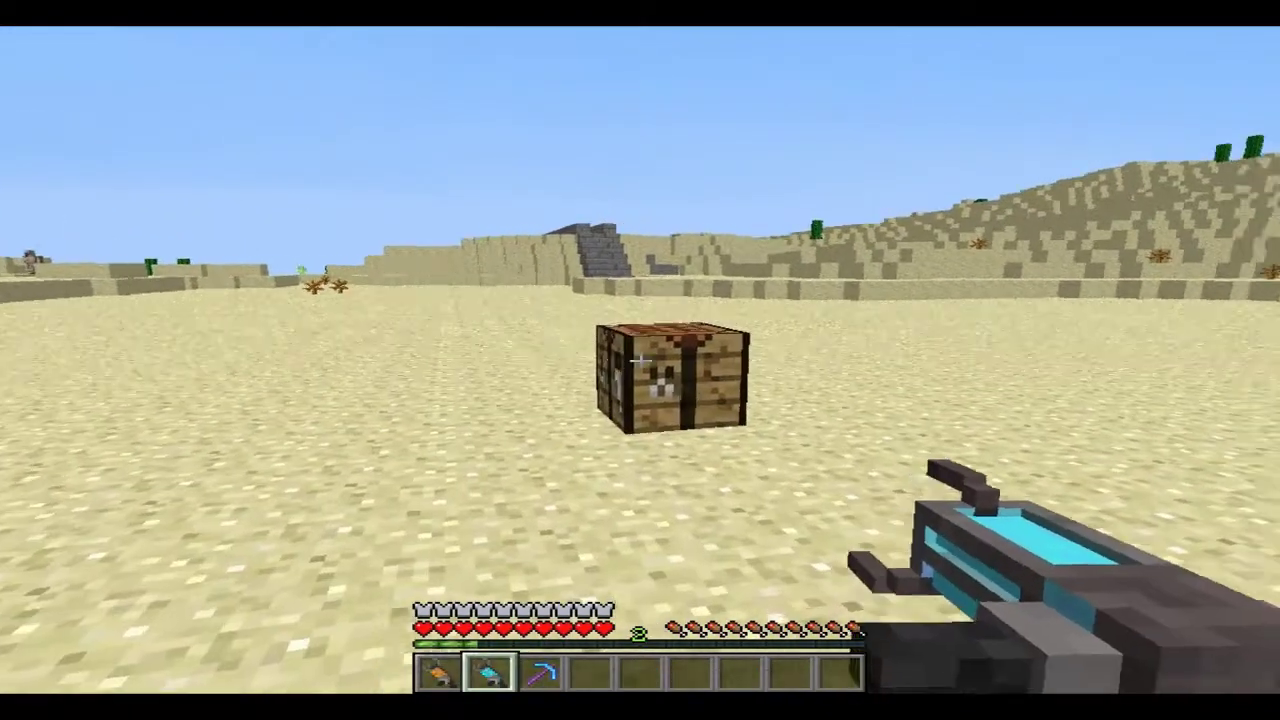
- Lift the crafting table with the blue gravity gun, carry it towards the cactus and release it
key(w)
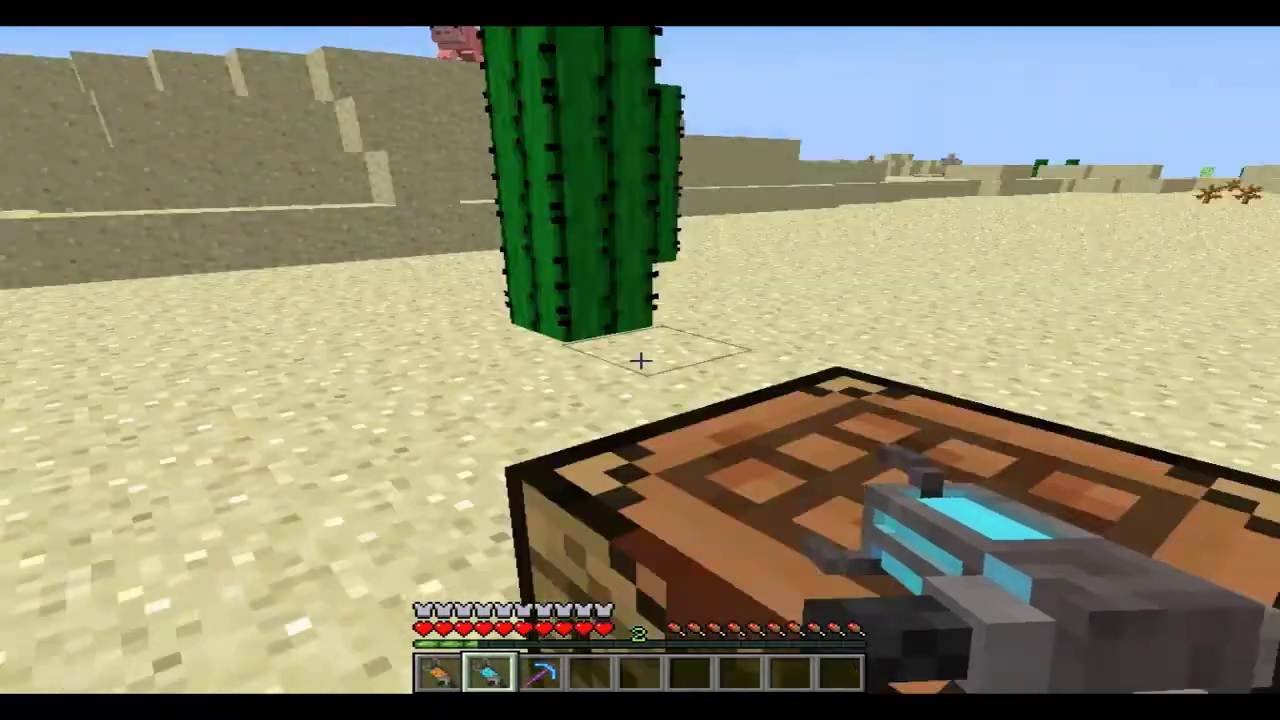
key(s)
right_click(640, 360)
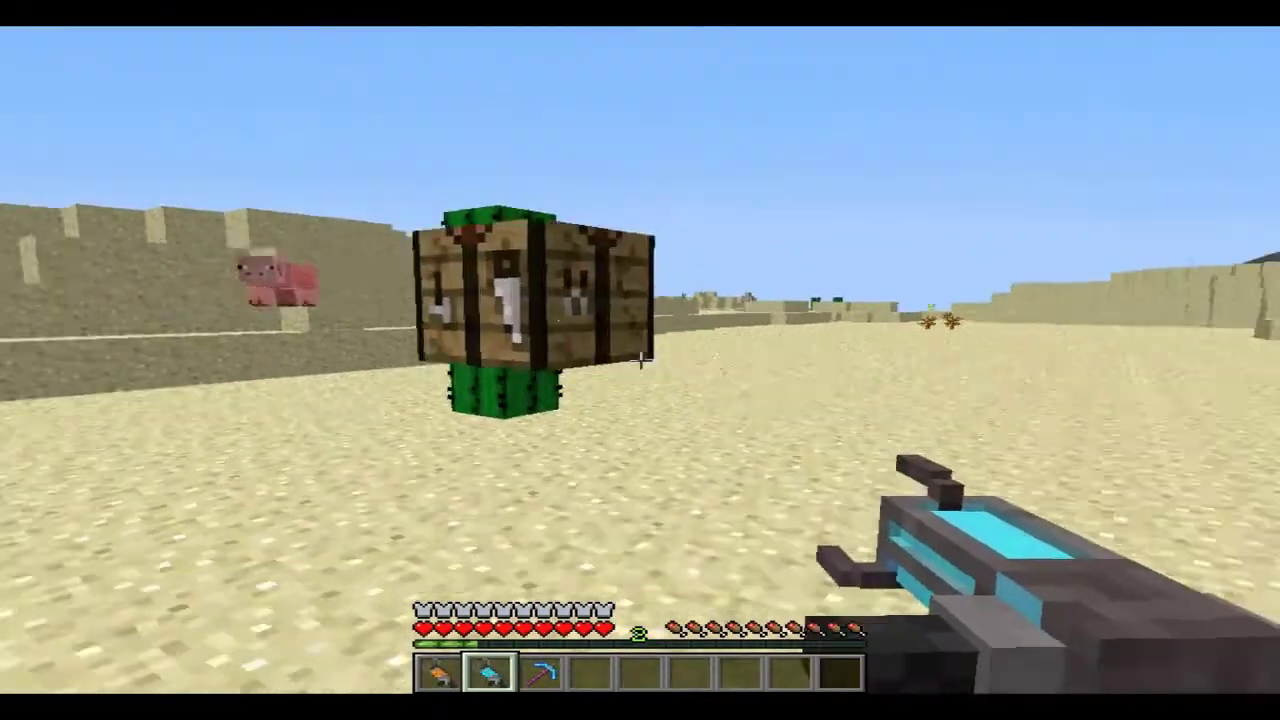
right_click(640, 360)
key(w)
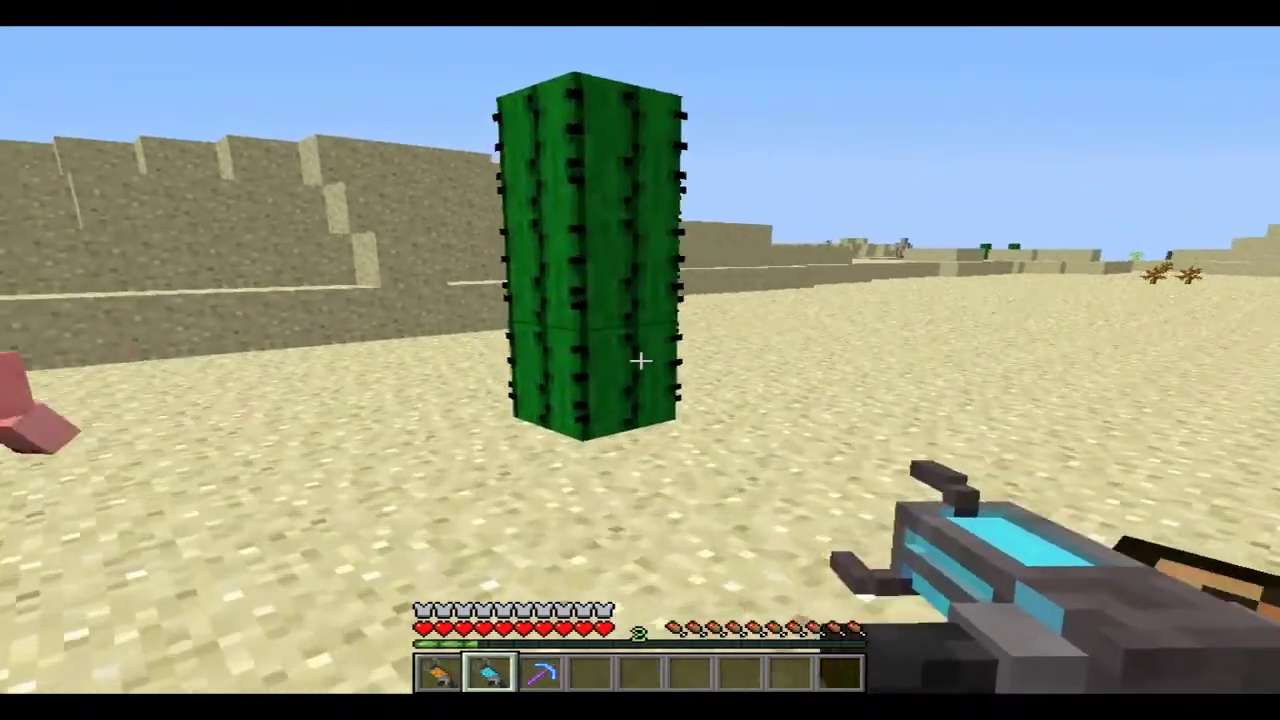
right_click(640, 360)
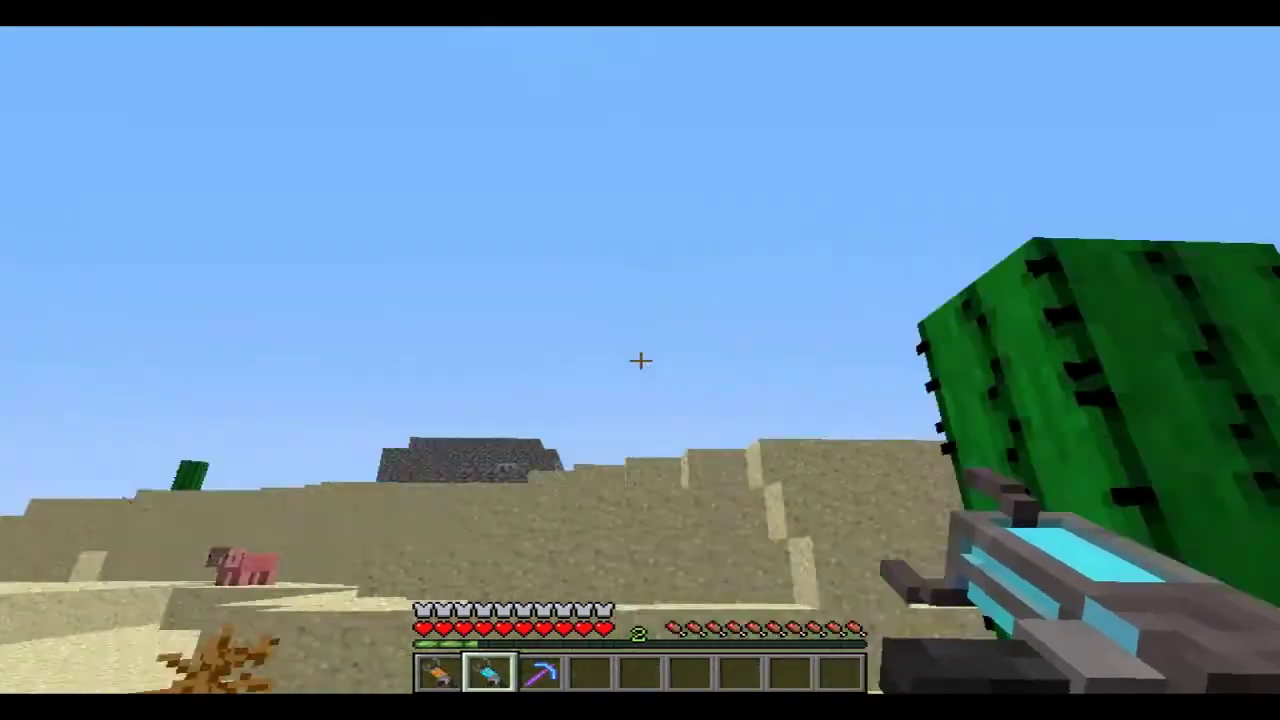
key(w)
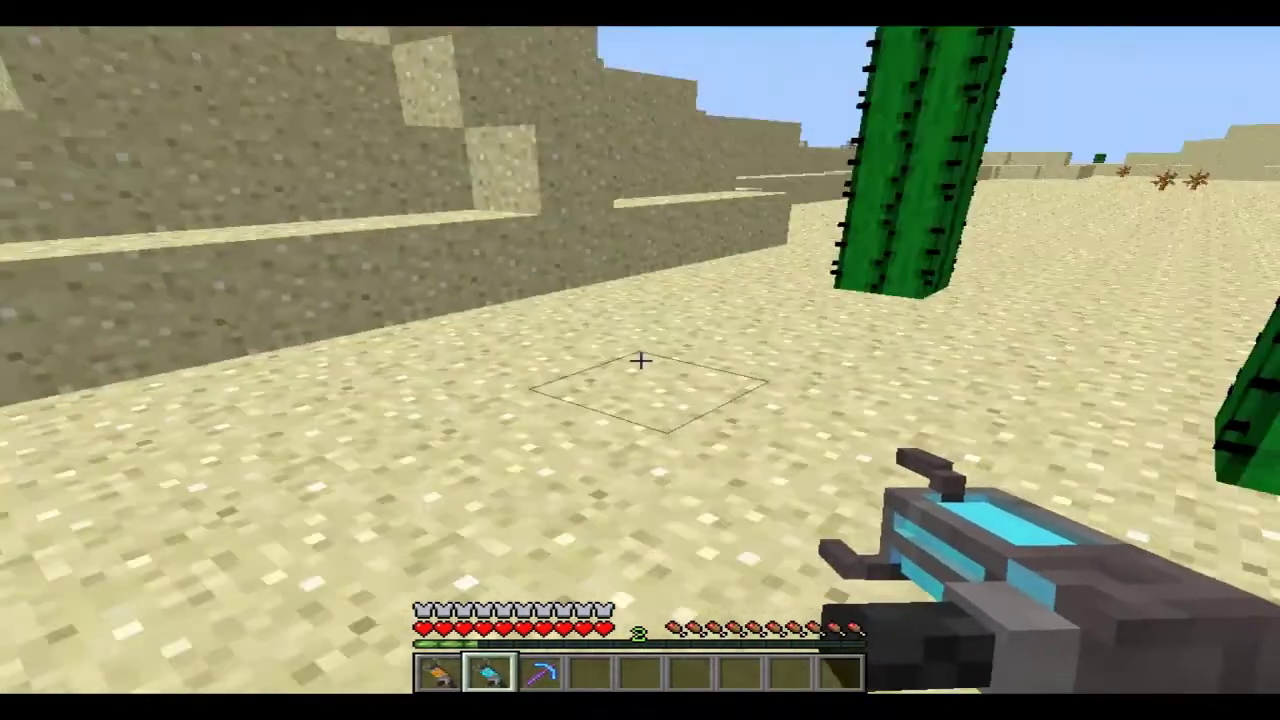
click(640, 360)
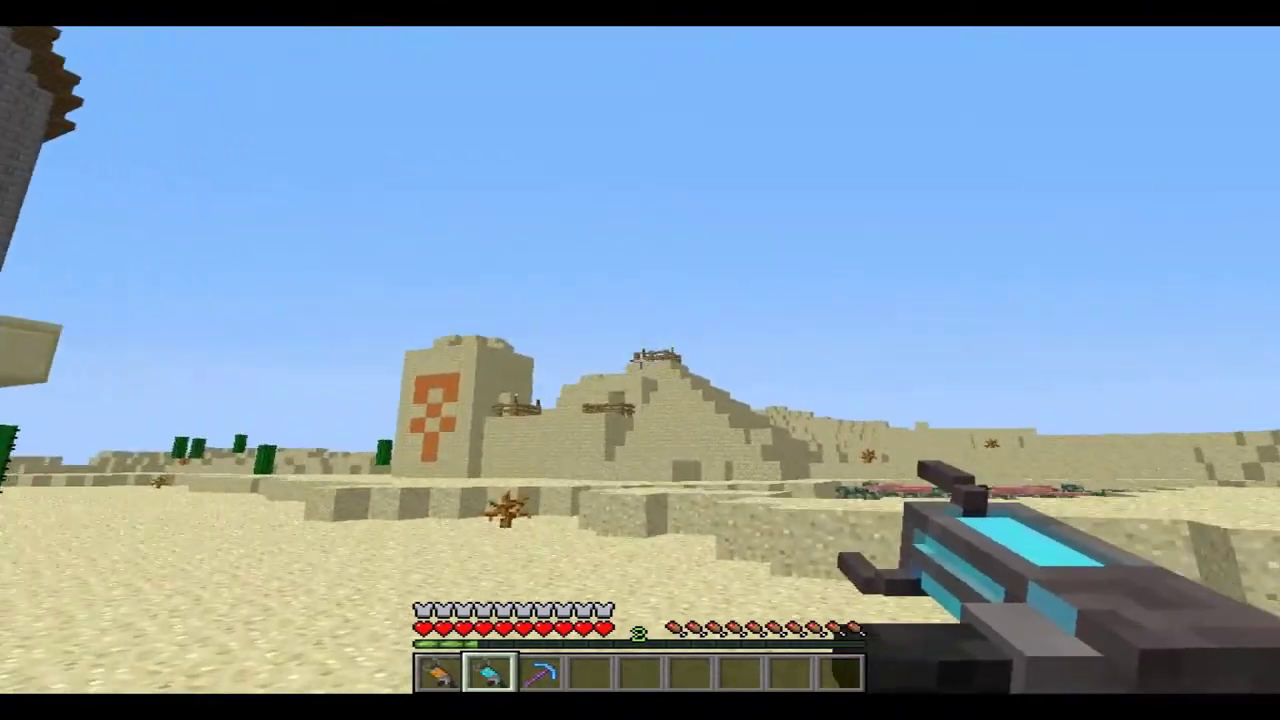
- Switch to the orange gravity gun and walk past the pig pen across the open desert
key(1)
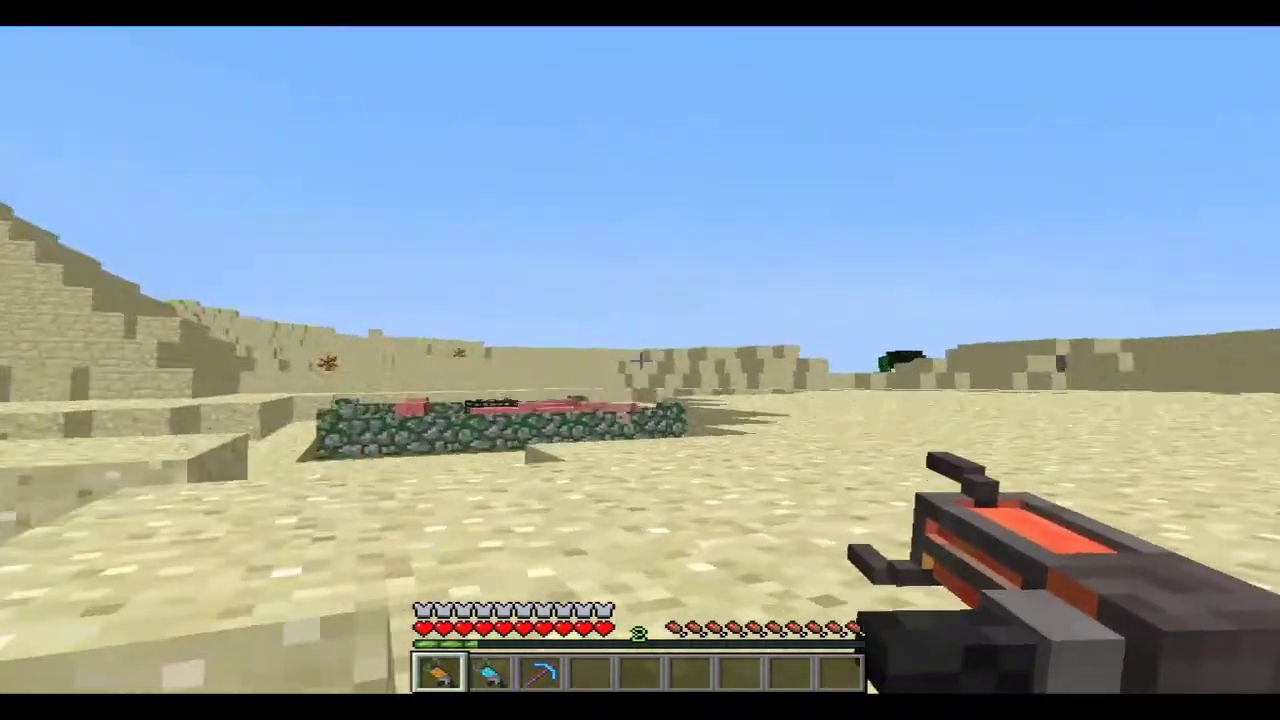
key(w)
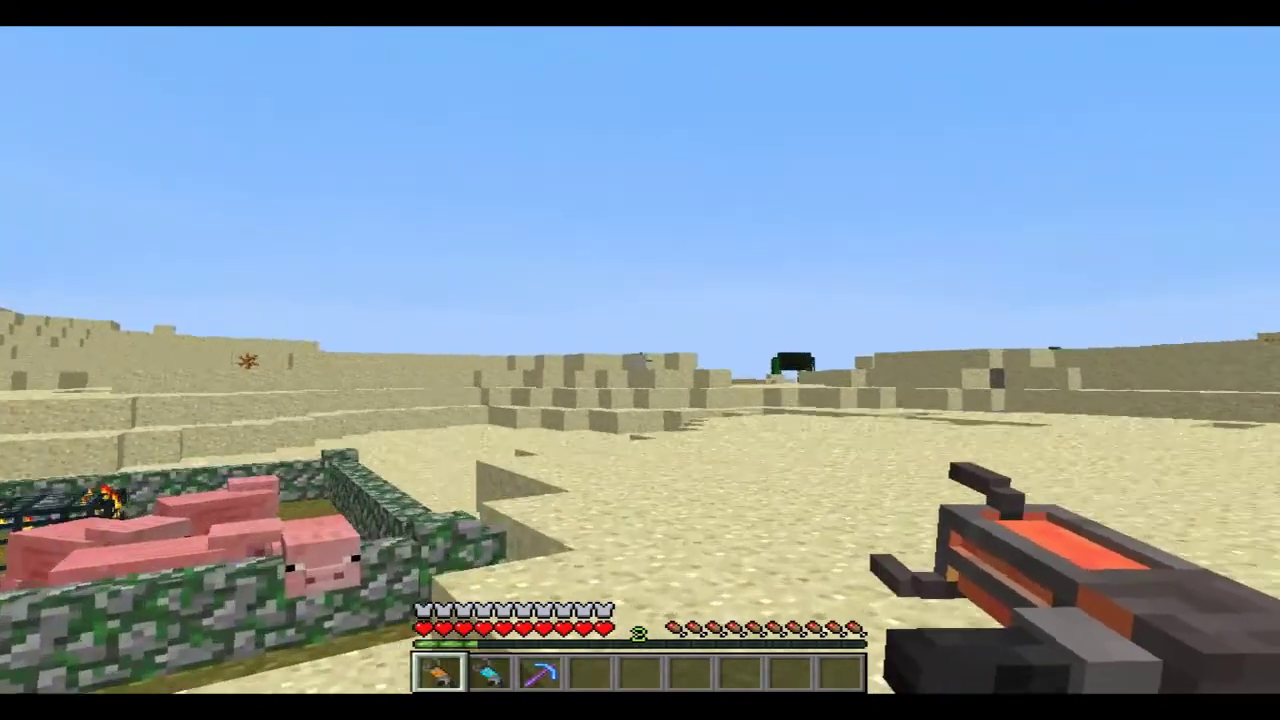
key(w)
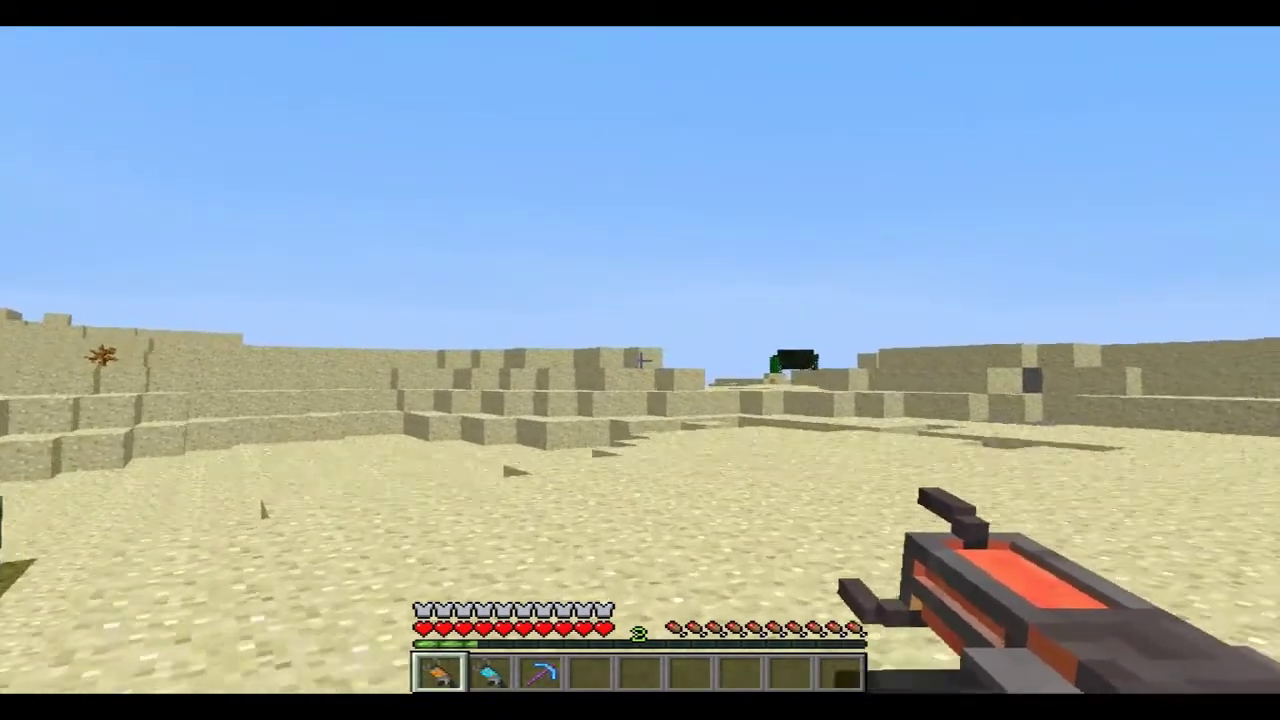
key(w)
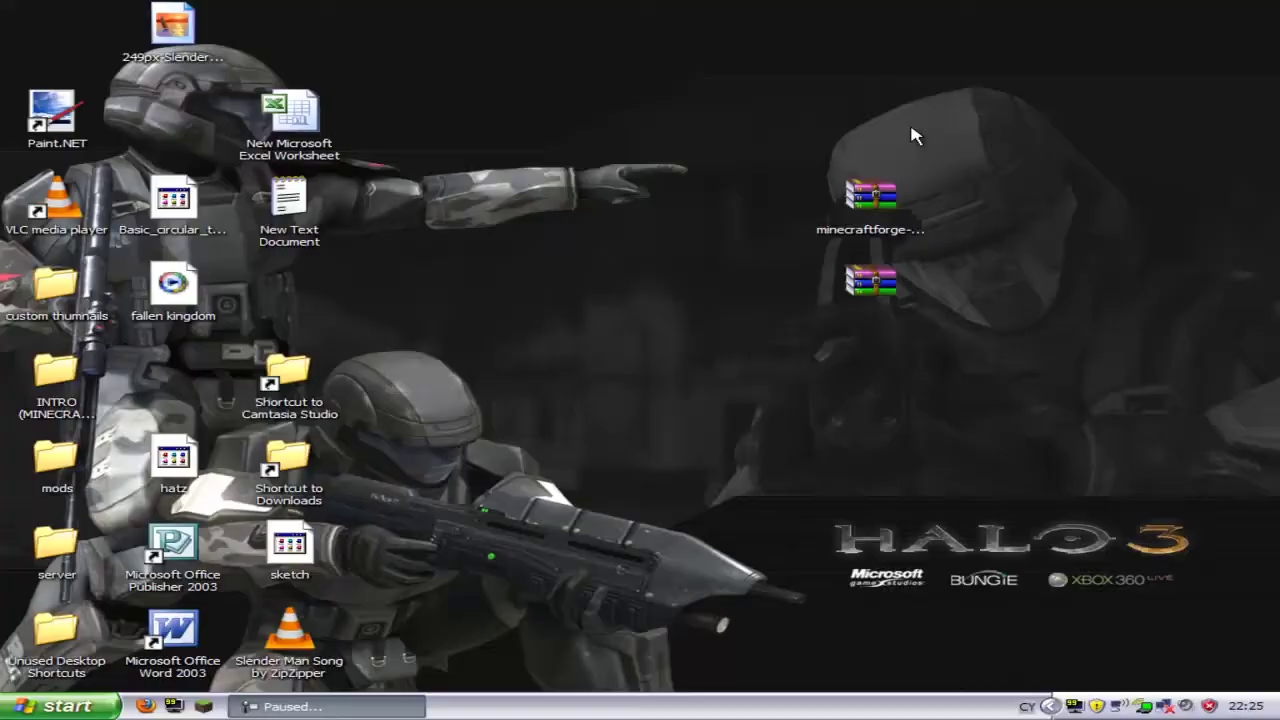
- Move the ModLoader(2) and TooManyItems archives away from the other mod archives on the desktop
drag(880, 112, 530, 110)
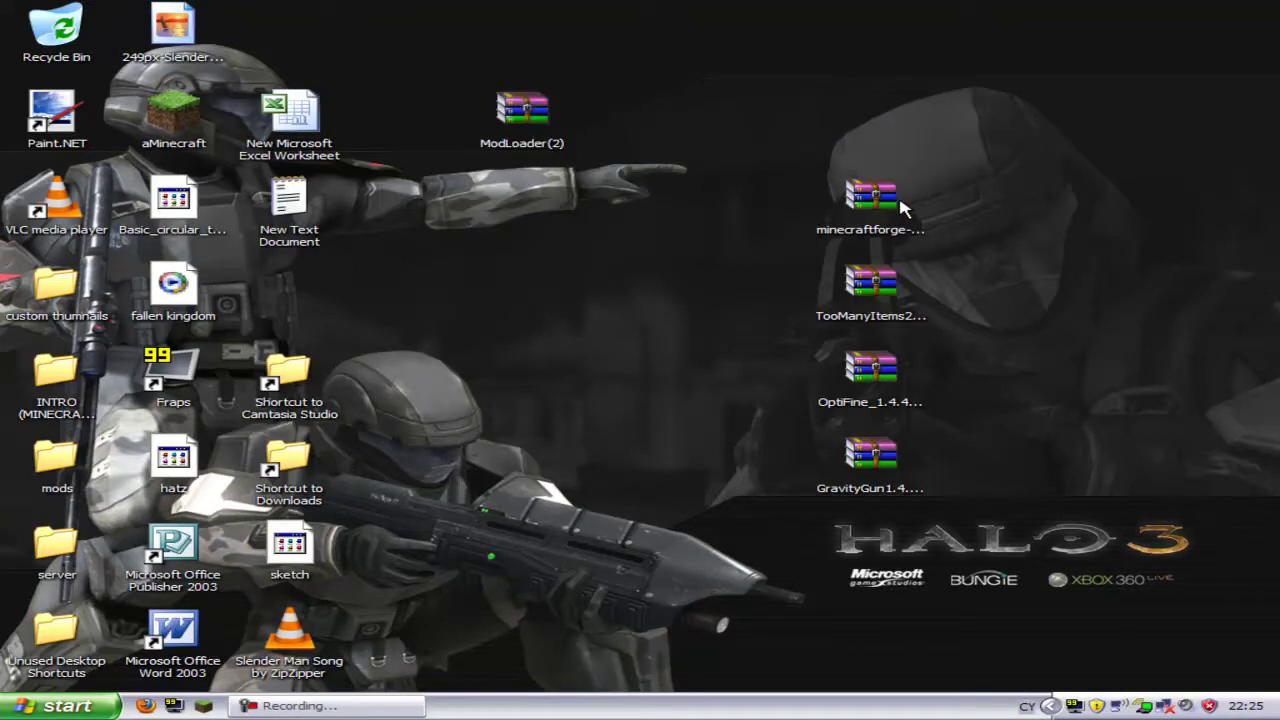
drag(870, 283, 545, 260)
drag(703, 157, 478, 310)
drag(500, 112, 383, 287)
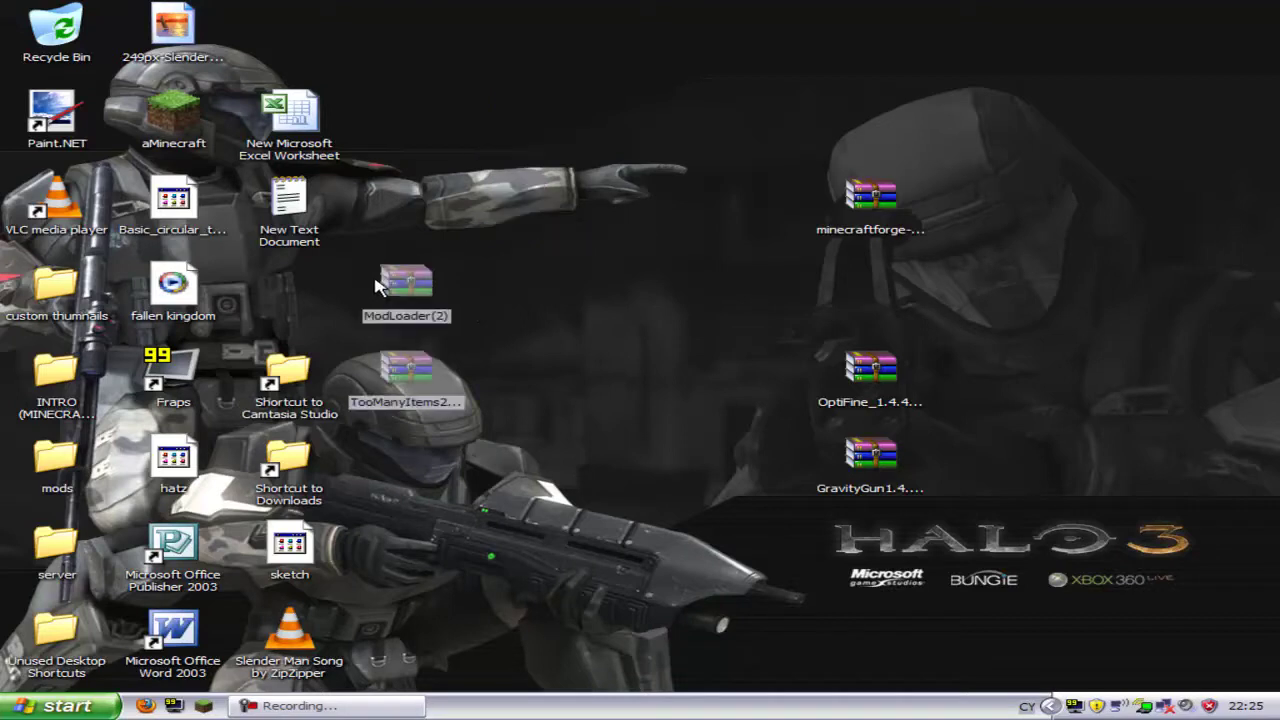
click(655, 315)
- Line up the minecraftforge, OptiFine and GravityGun archives in one column and shift the column up
drag(838, 232, 877, 316)
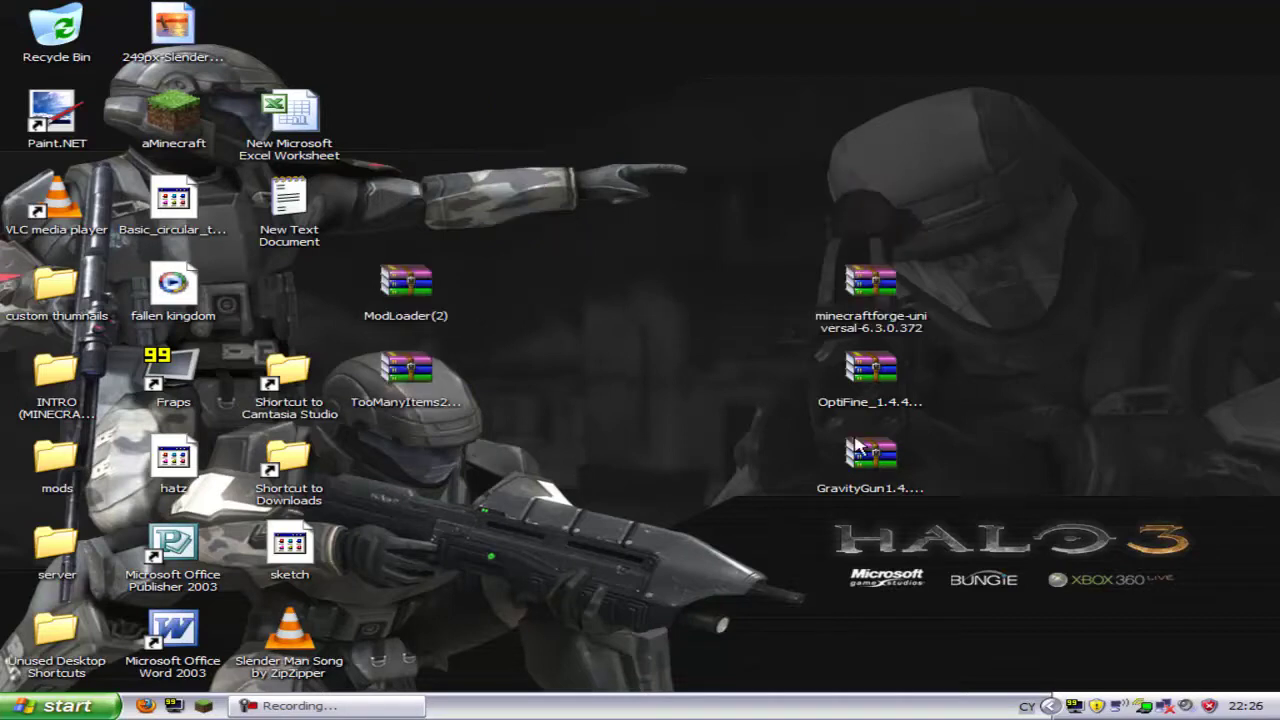
click(880, 395)
drag(990, 540, 808, 266)
drag(918, 330, 918, 155)
click(873, 375)
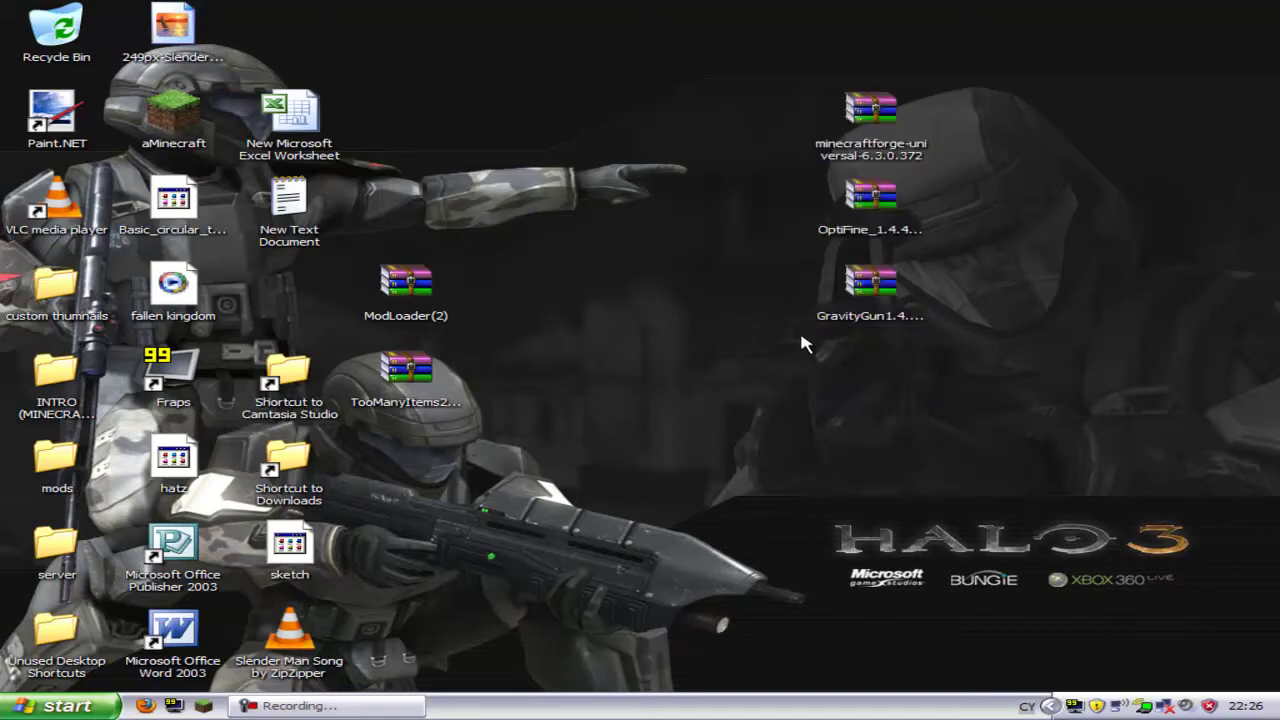
- Move the OptiFine and GravityGun archives down and place TooManyItems between minecraftforge and OptiFine
drag(982, 354, 1148, 404)
drag(400, 378, 633, 193)
drag(870, 282, 870, 365)
drag(865, 195, 866, 282)
drag(684, 218, 912, 212)
click(1130, 190)
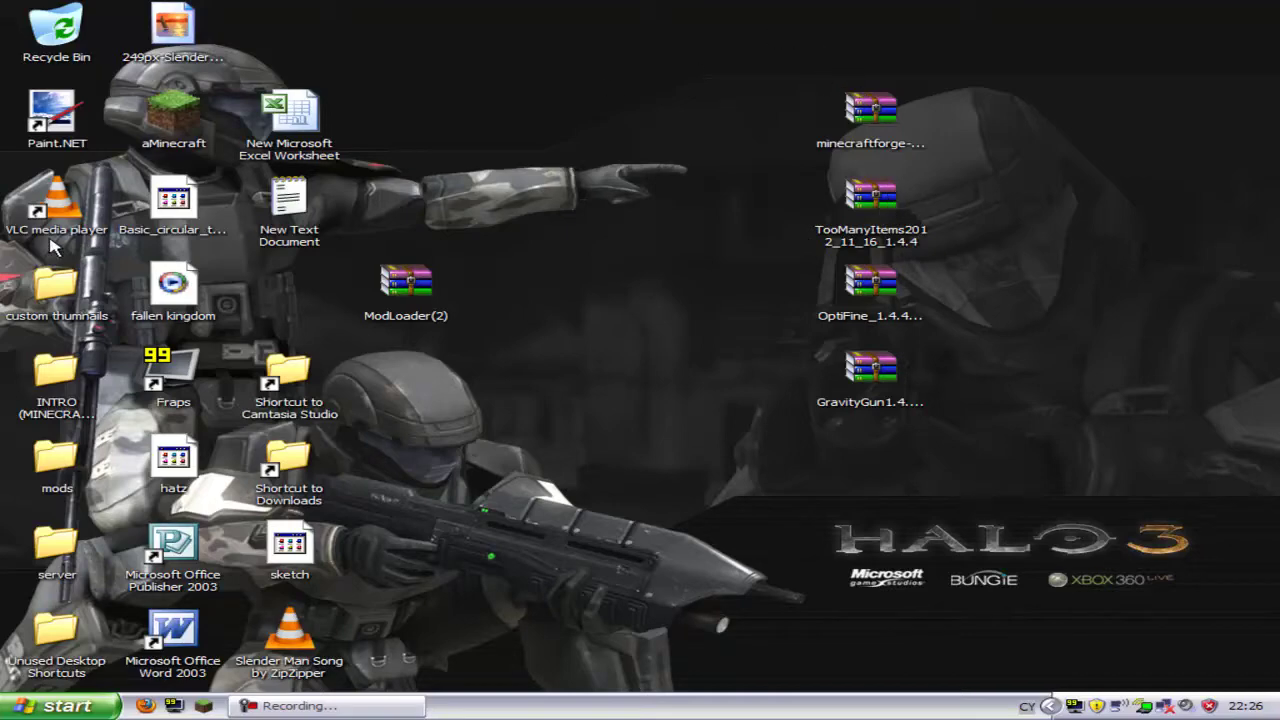
- Log in through the Minecraft launcher with a forced game update and minimise the window during the download
double_click(146, 127)
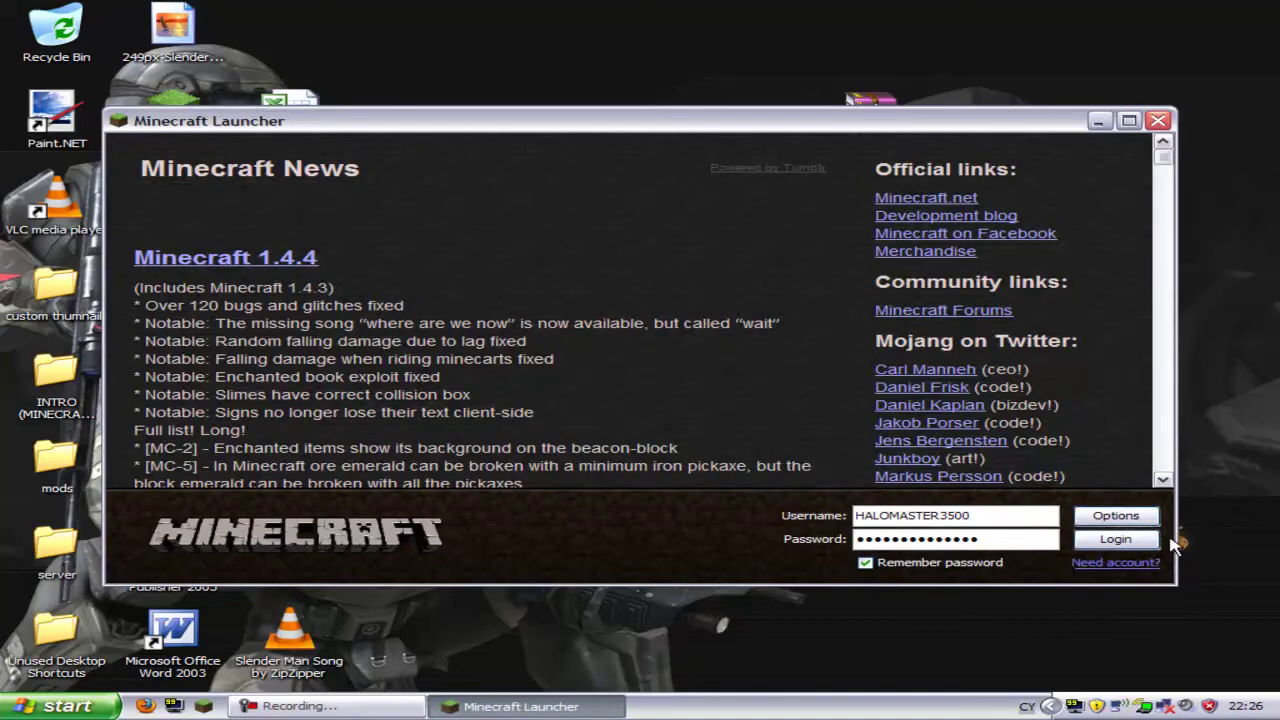
click(1116, 516)
click(630, 342)
click(858, 401)
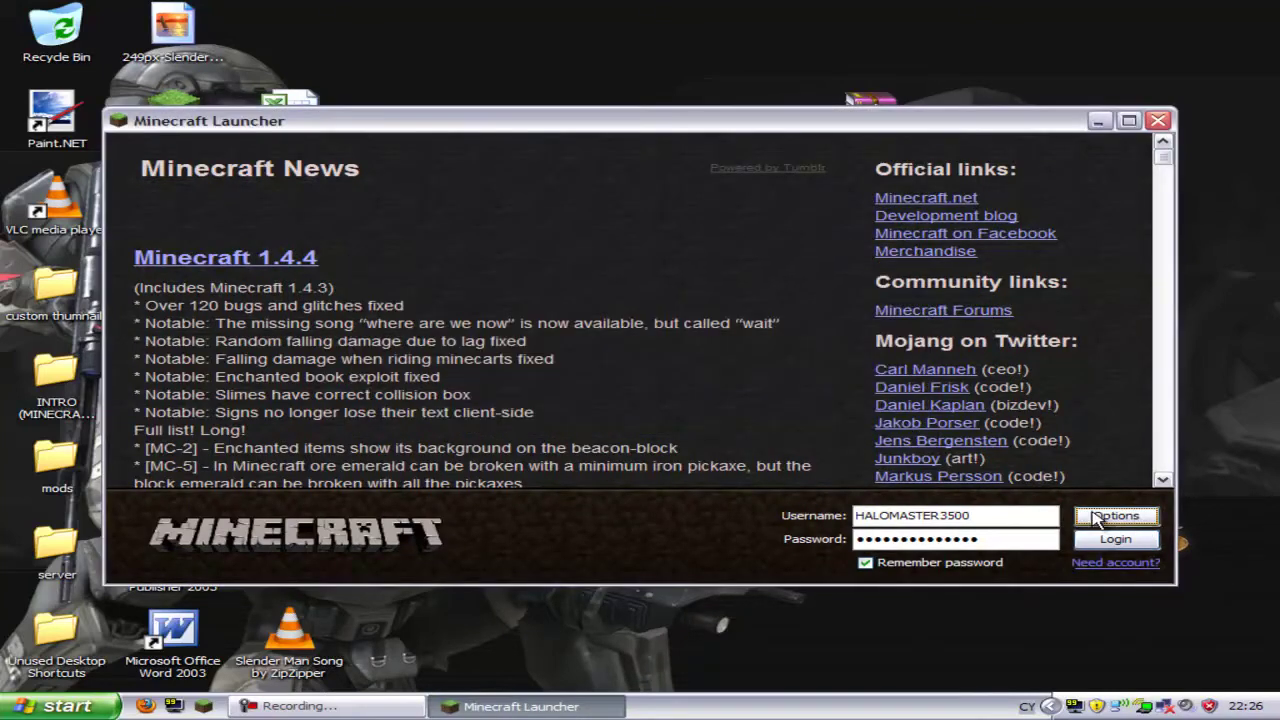
click(1115, 541)
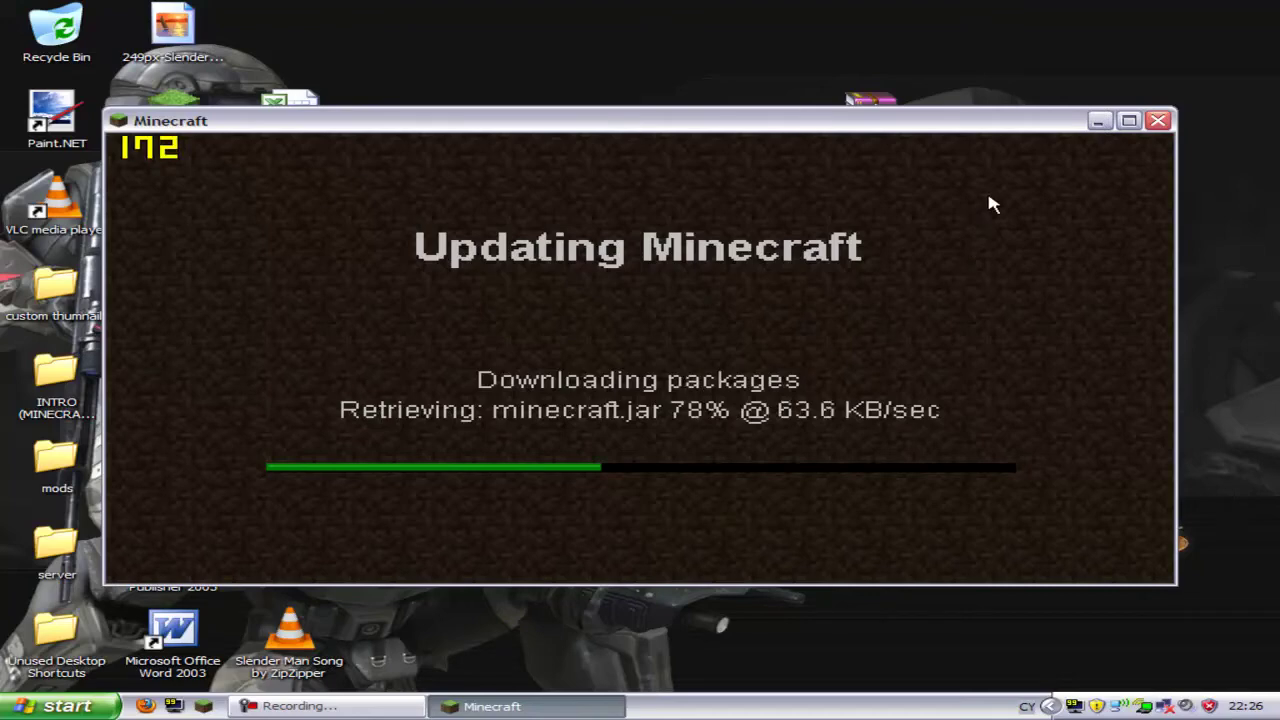
click(1099, 120)
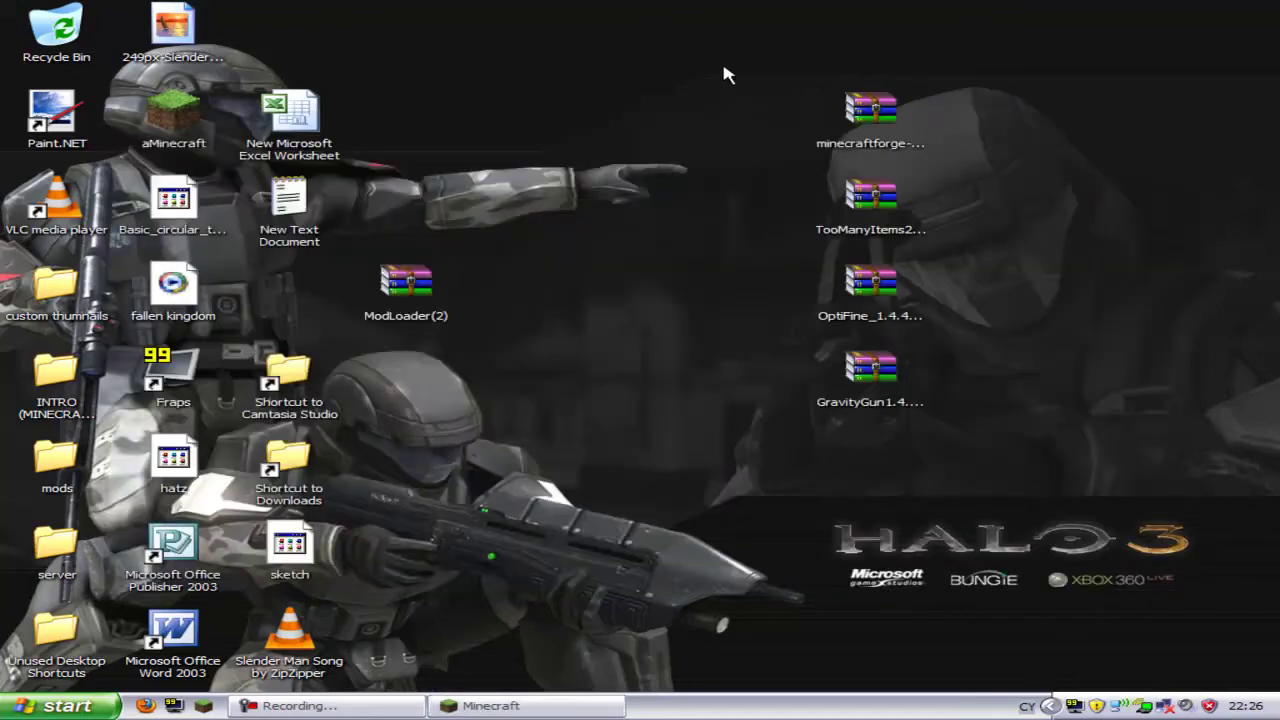
drag(714, 33, 934, 28)
drag(730, 309, 970, 178)
click(1120, 230)
- Open the .minecraft folder in Application Data by running %appdata%
click(62, 708)
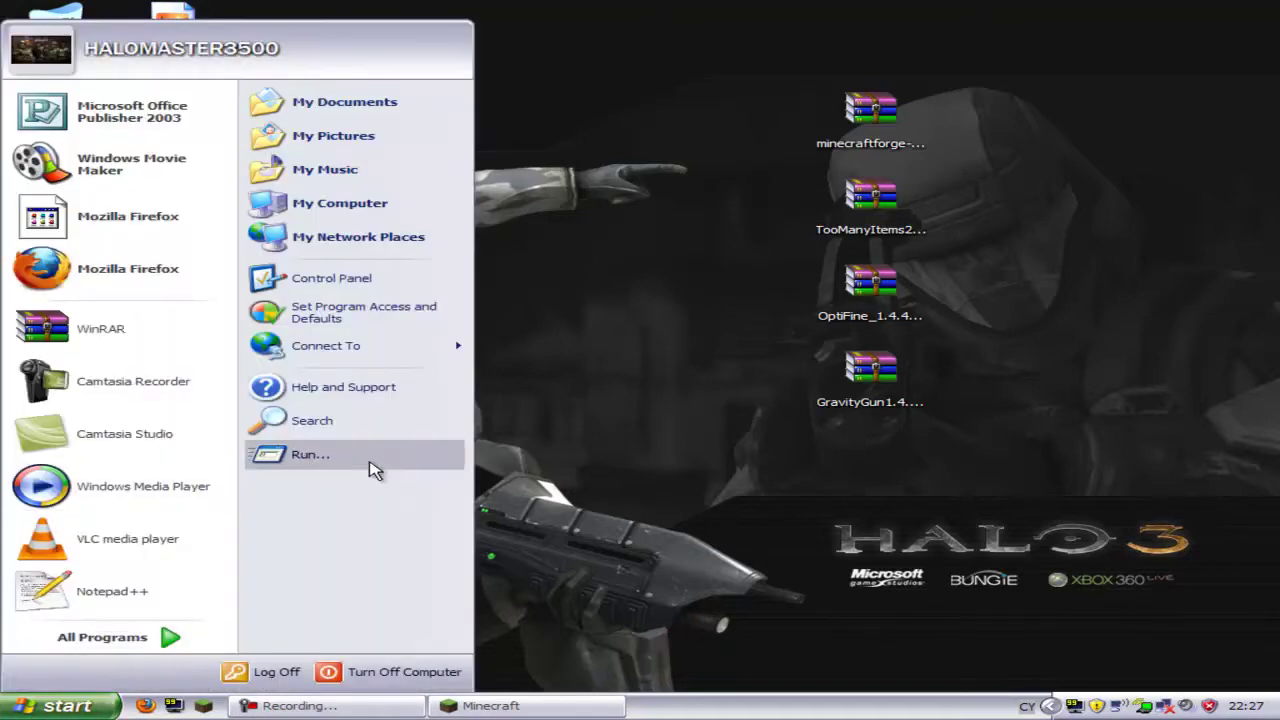
click(612, 490)
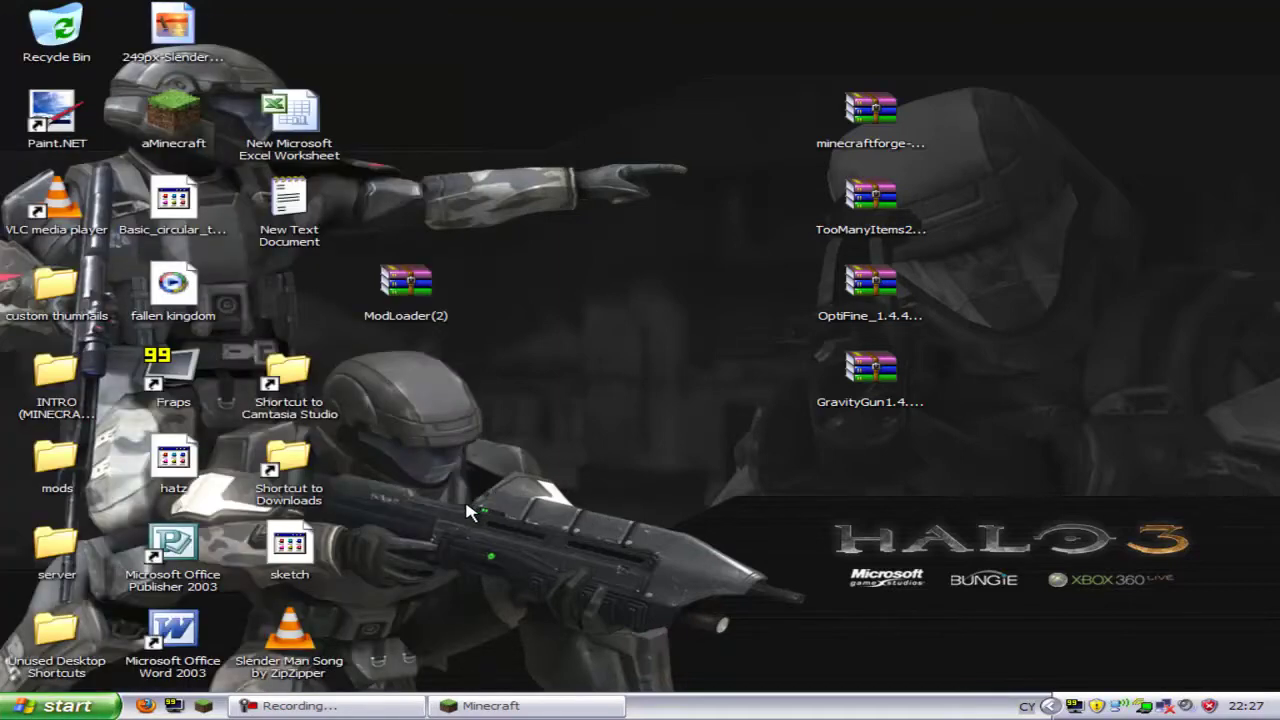
key(super+r)
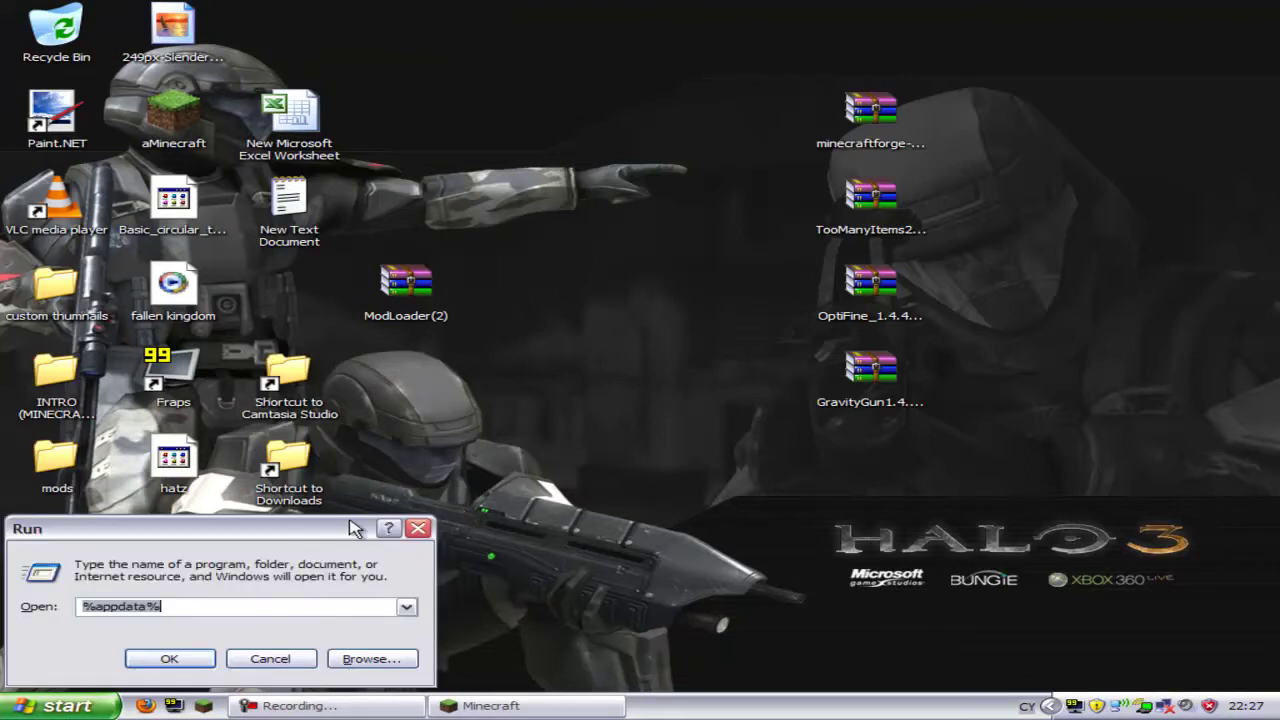
key(Escape)
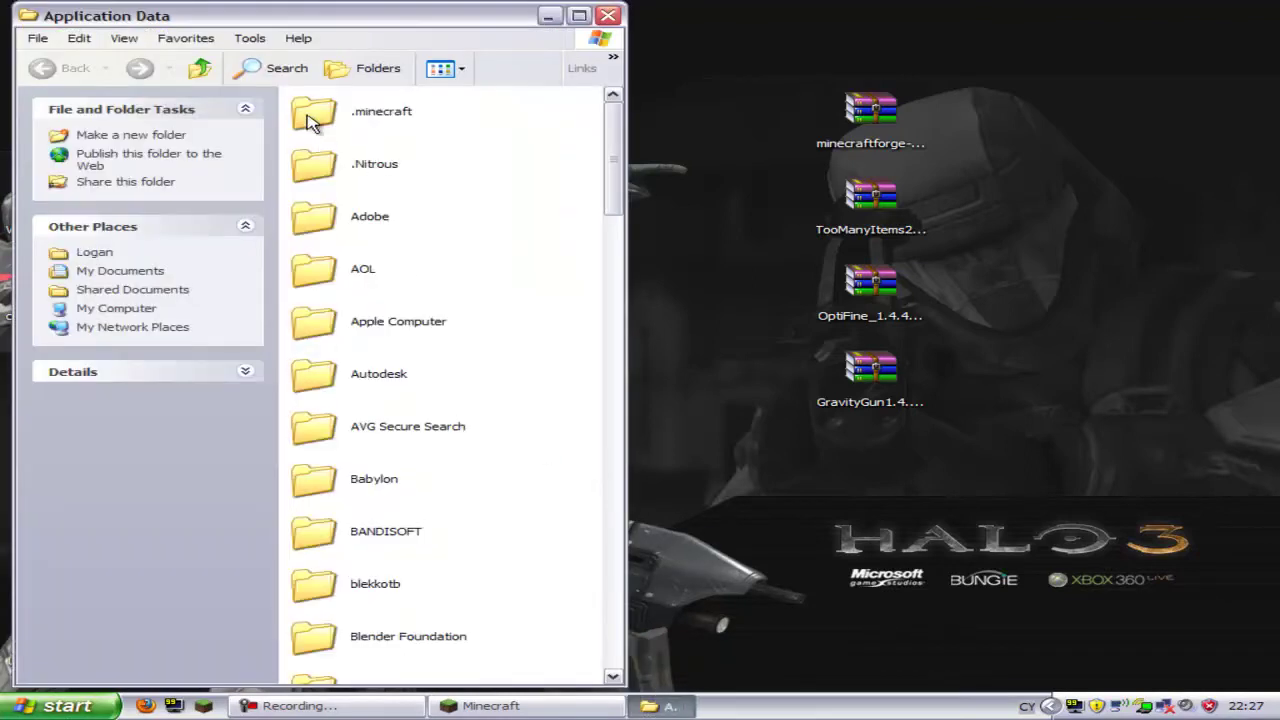
double_click(306, 112)
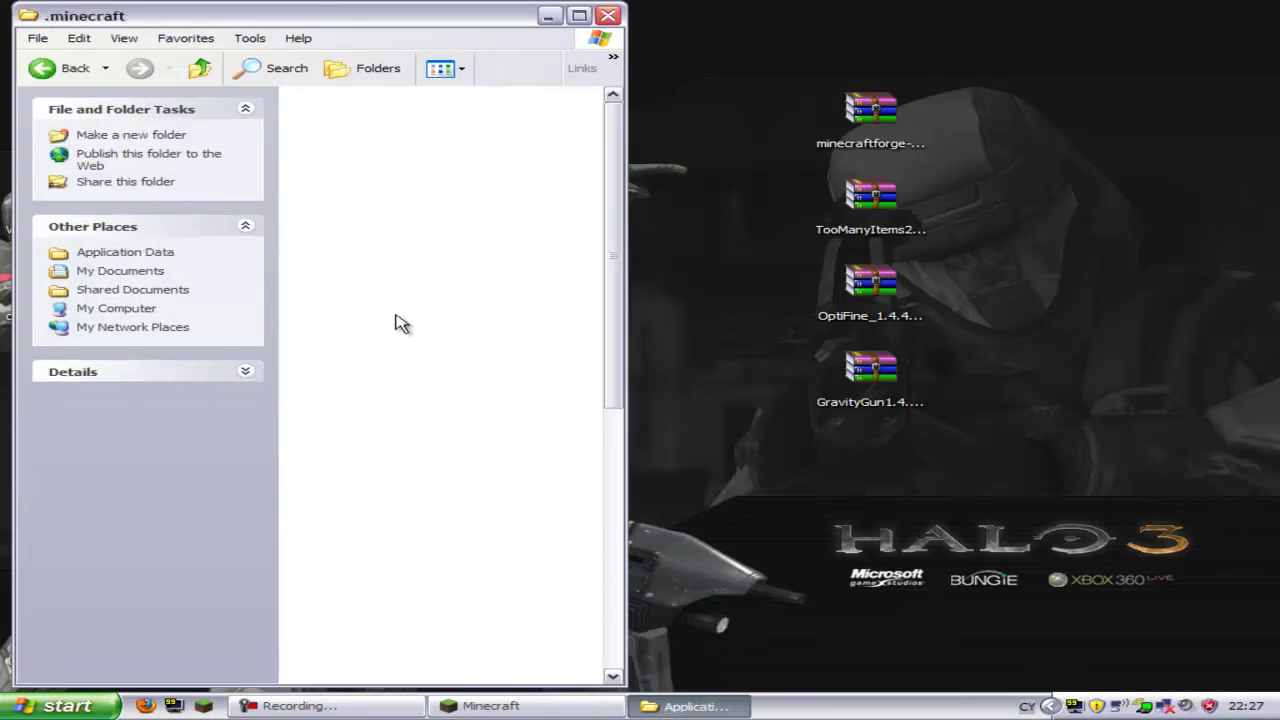
- Delete the mods folder from the .minecraft folder
click(302, 114)
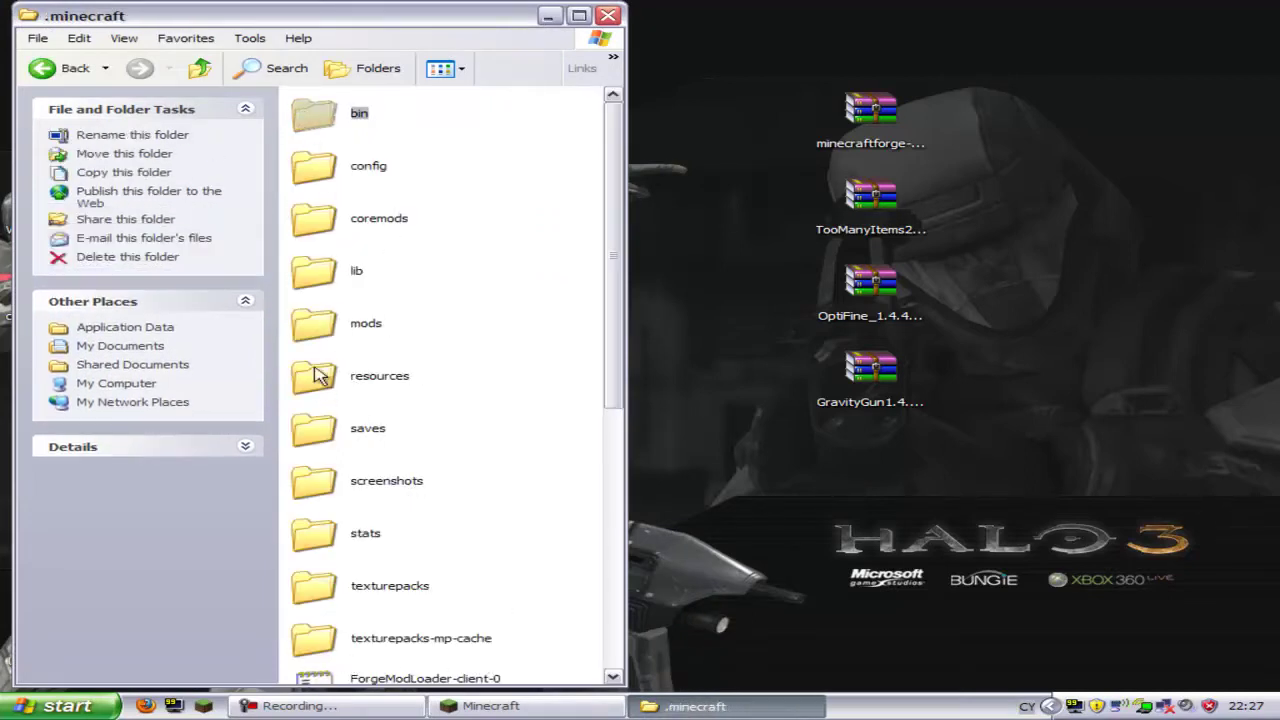
click(322, 330)
key(Delete)
click(660, 392)
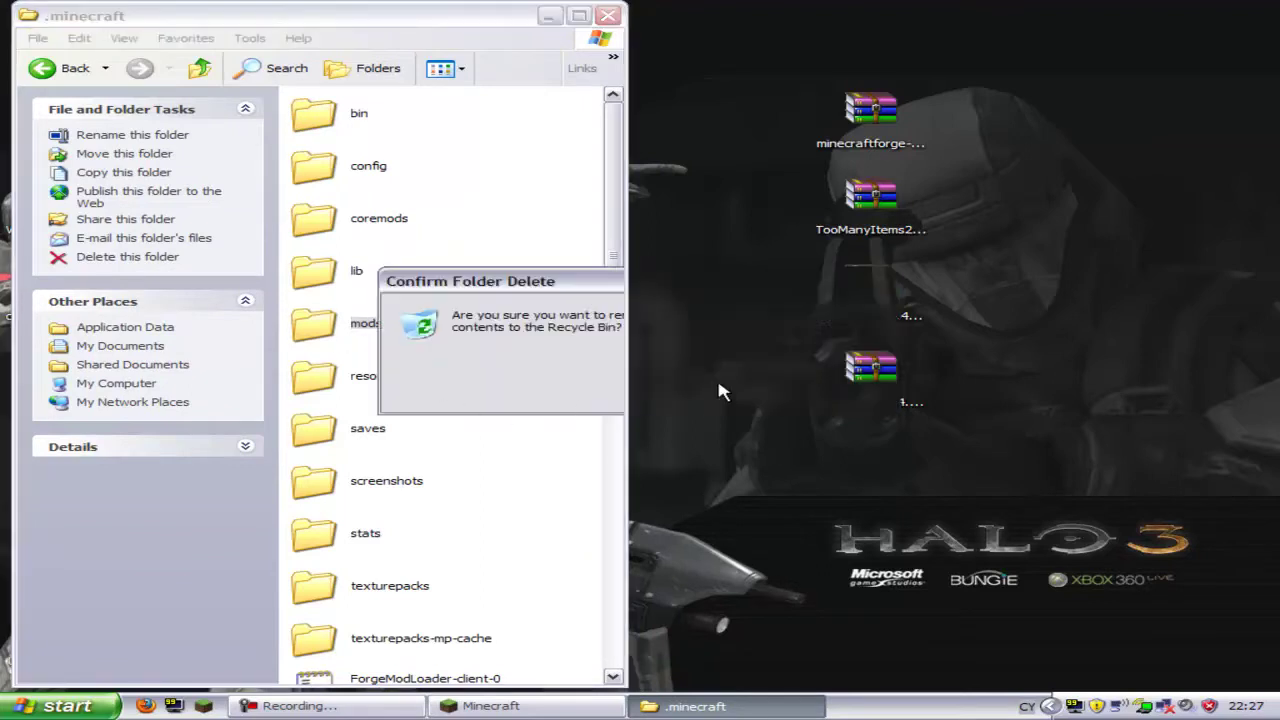
- Open the bin folder inside .minecraft and minimise its window
double_click(310, 117)
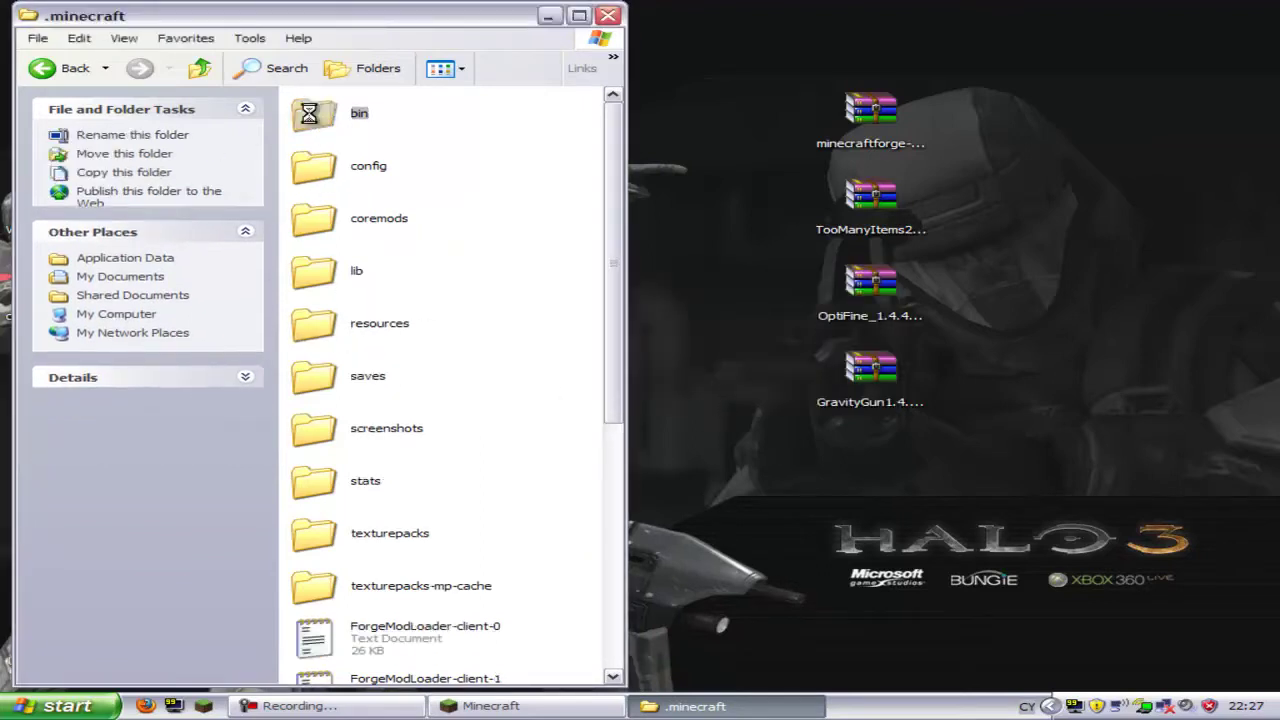
click(548, 16)
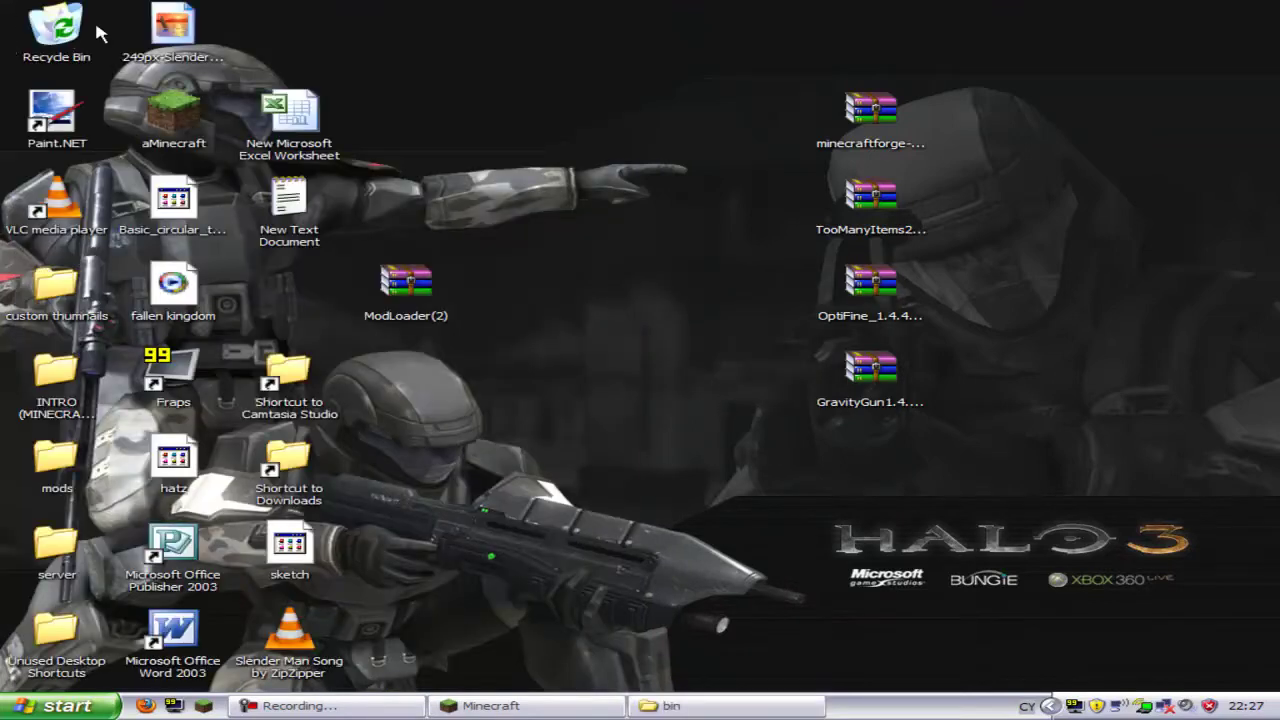
- Empty the Recycle Bin and confirm the deletion
right_click(80, 22)
key(Escape)
right_click(68, 24)
click(131, 96)
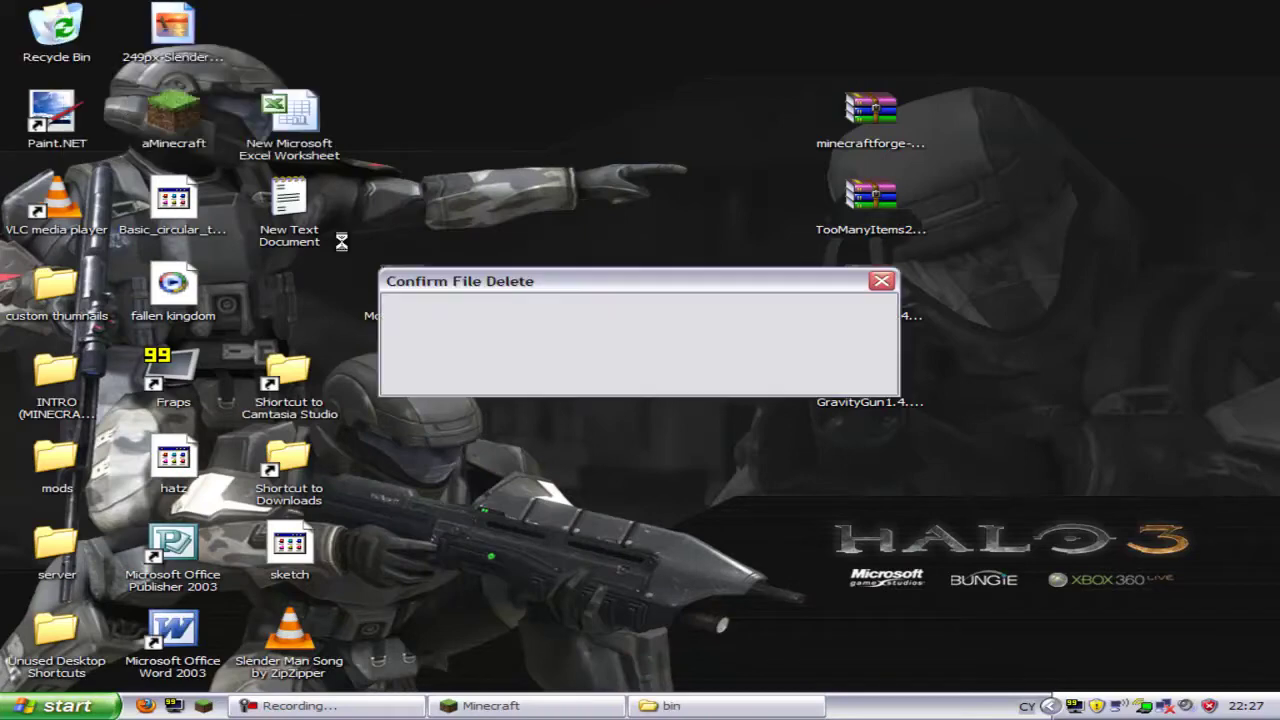
click(706, 376)
- Close the Minecraft launcher and open minecraft.jar from the bin folder with WinRAR archiver, dismissing the licence reminder
click(700, 705)
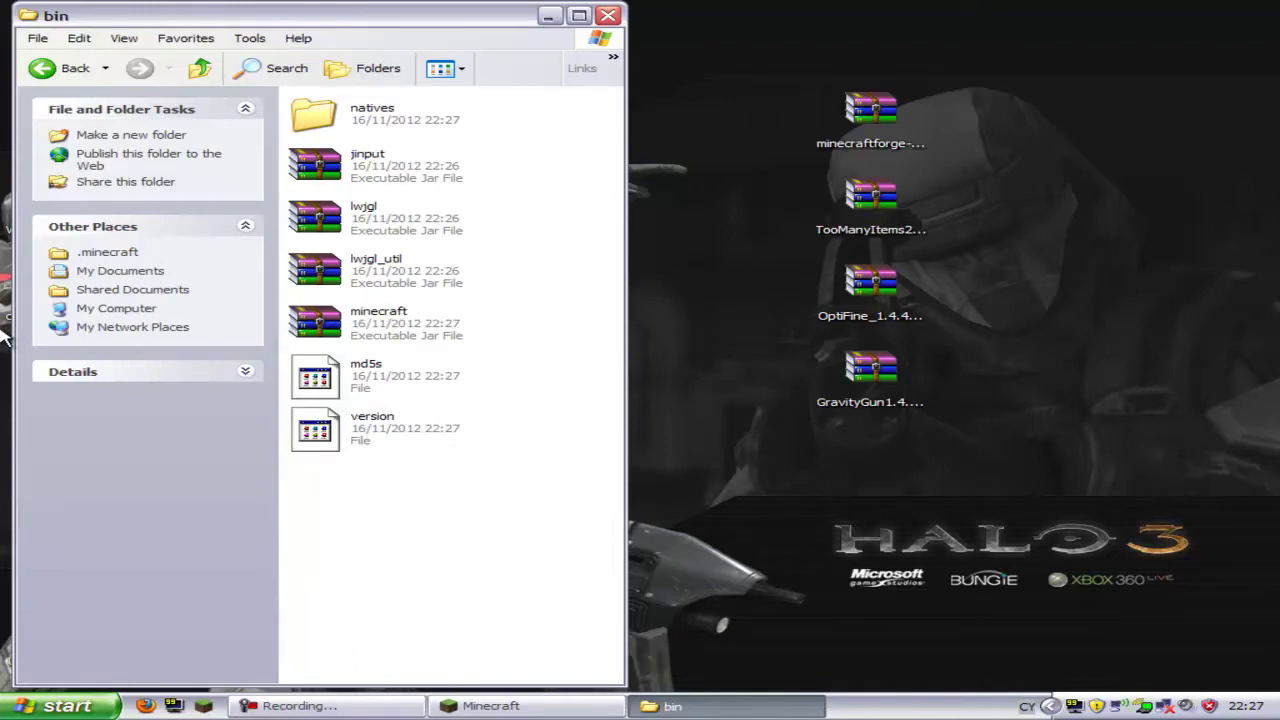
click(488, 706)
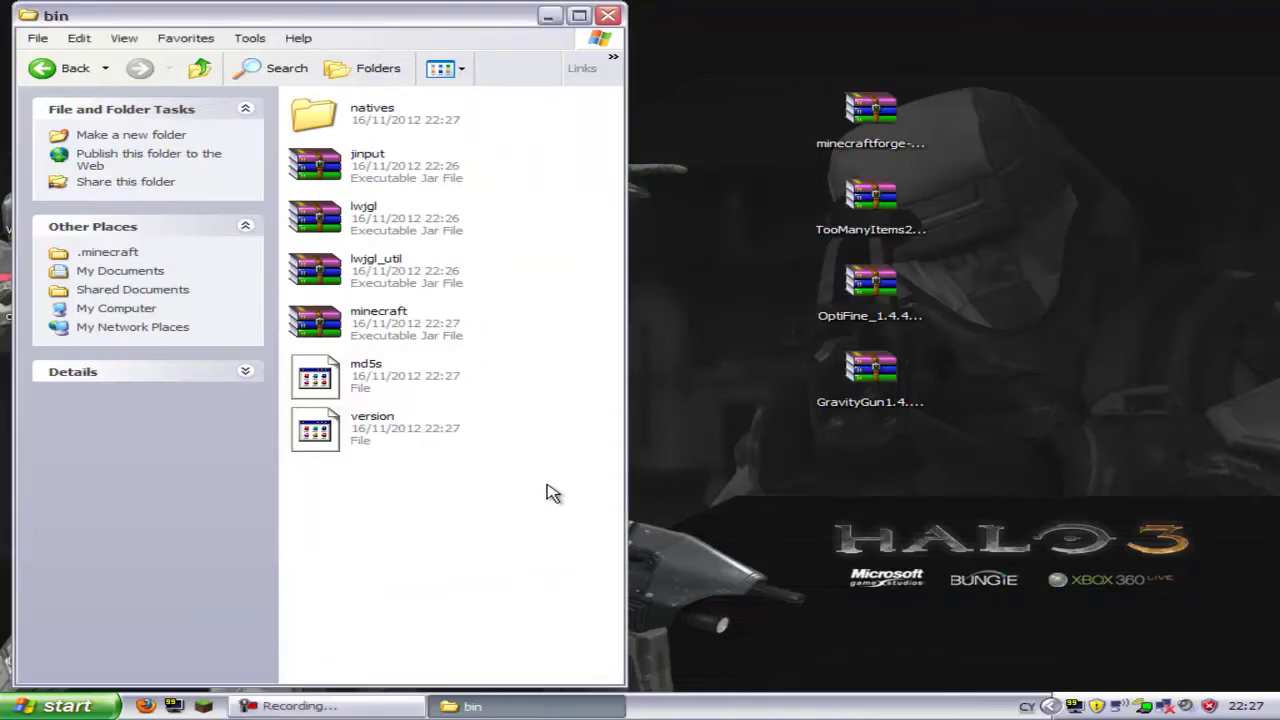
right_click(323, 316)
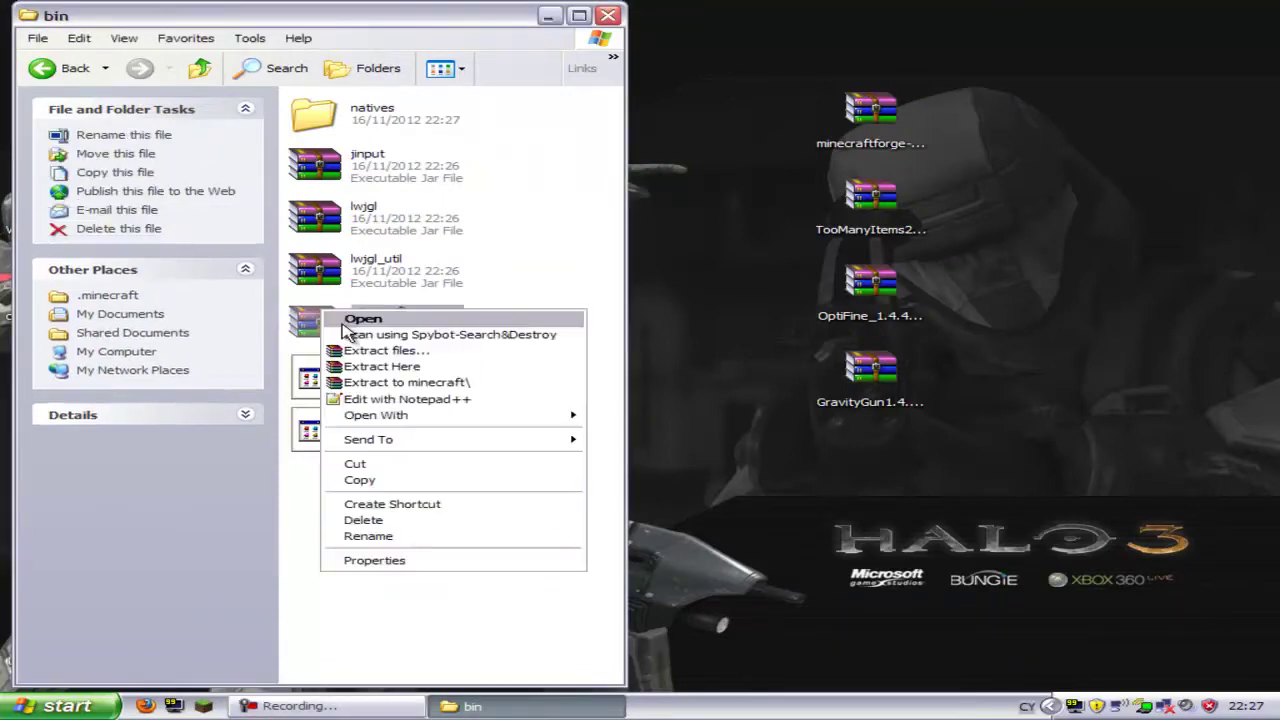
mouse_move(440, 428)
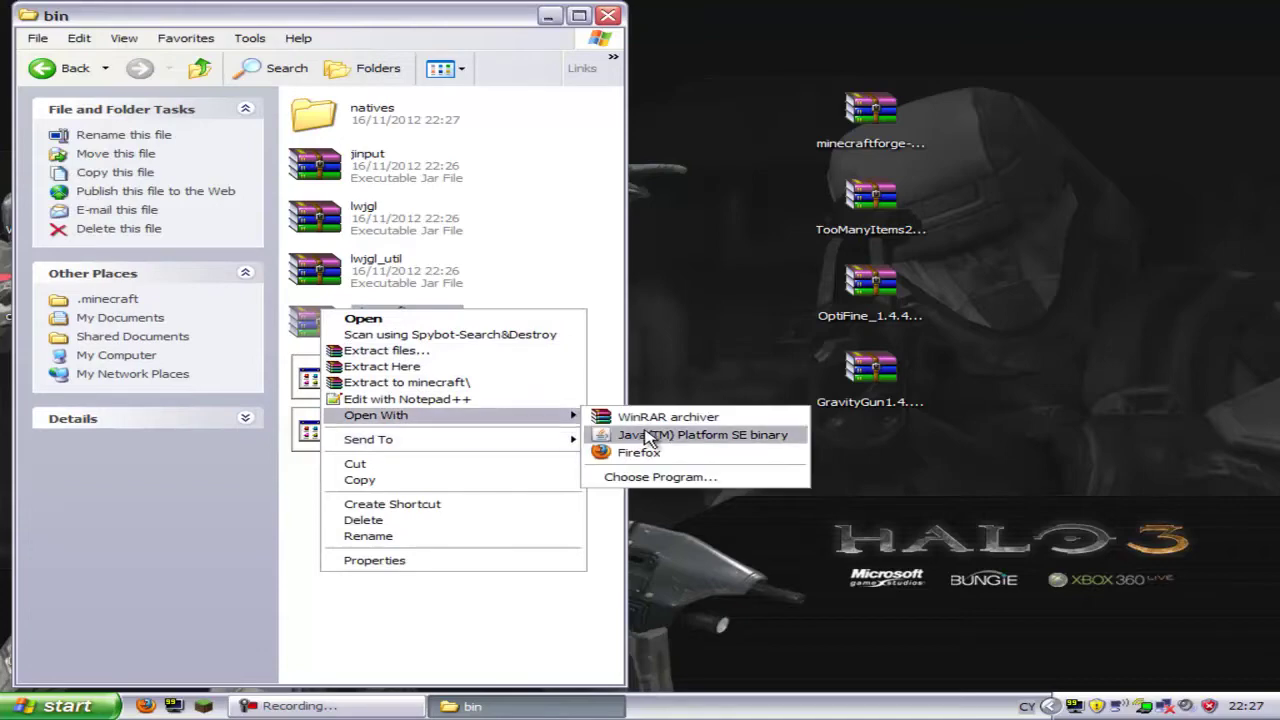
click(650, 412)
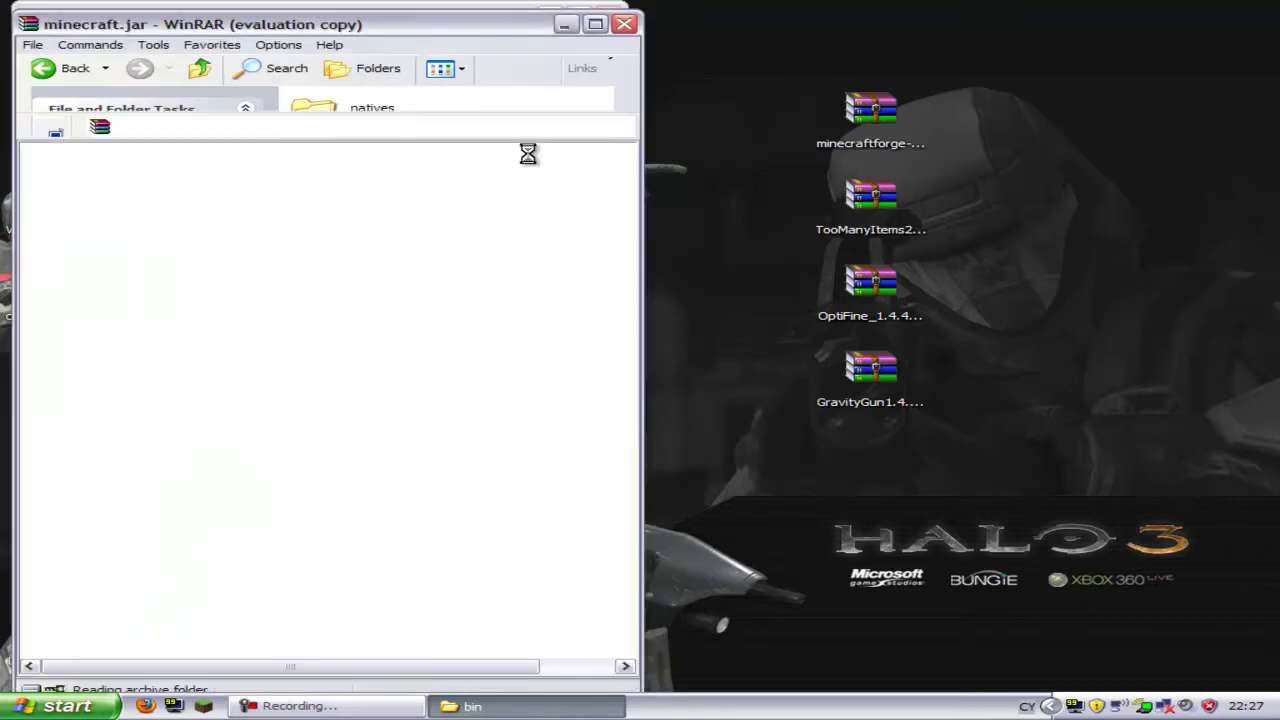
click(462, 370)
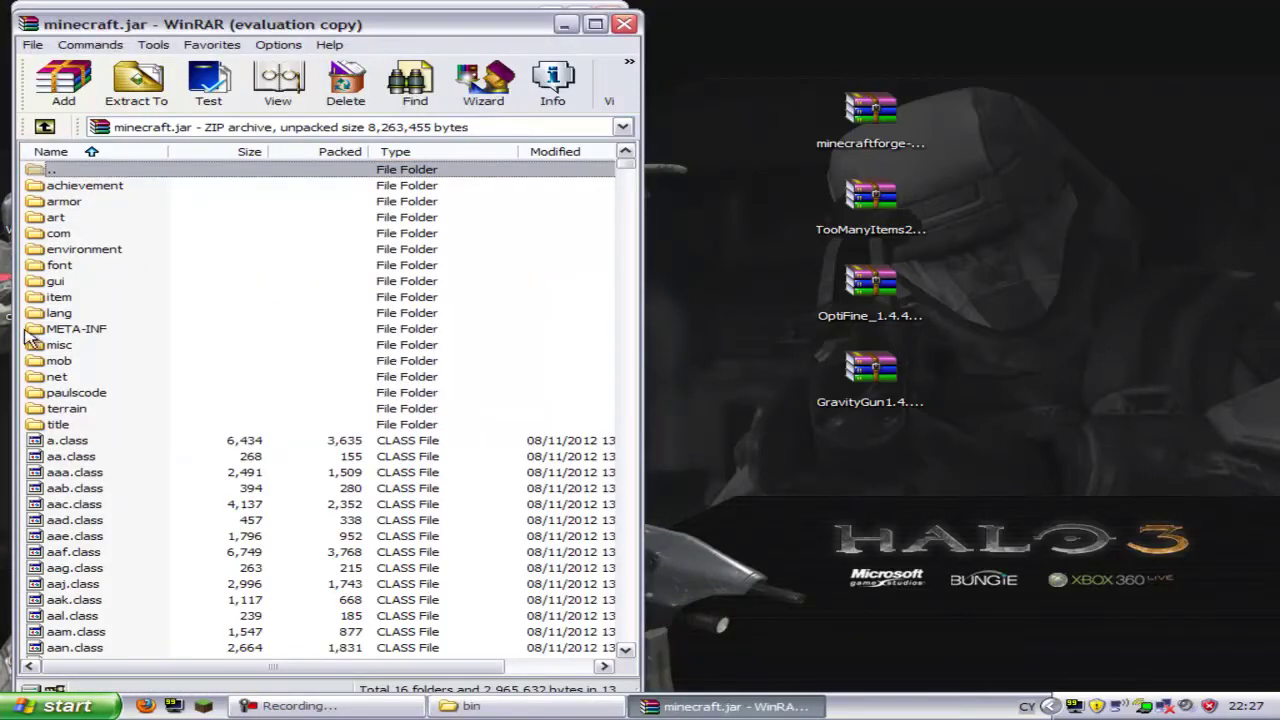
- Delete the META-INF folder from minecraft.jar
right_click(30, 330)
click(171, 434)
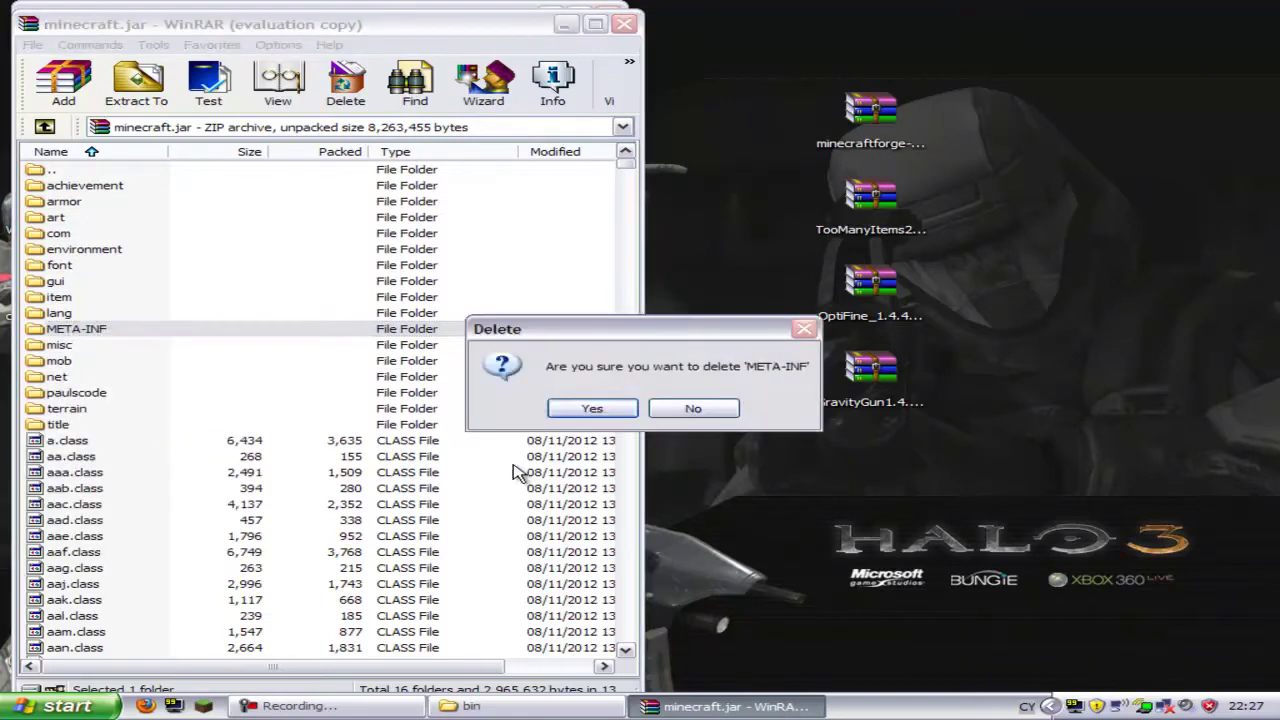
click(594, 410)
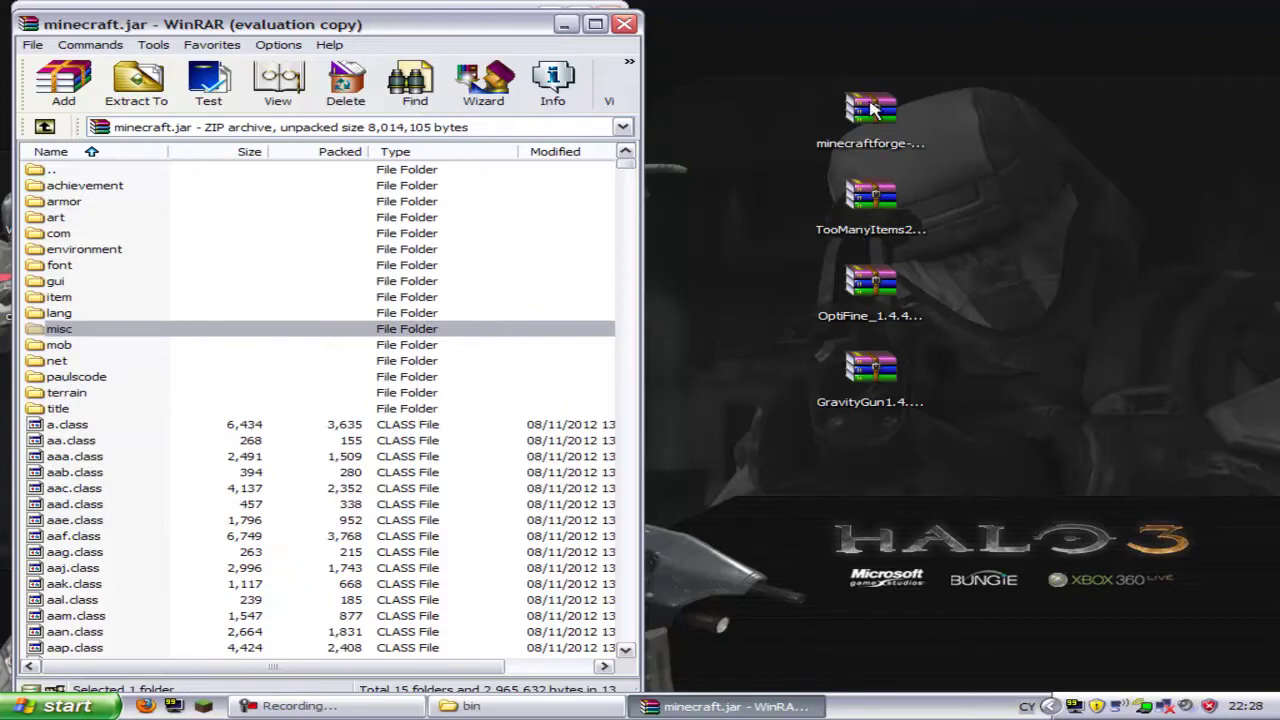
- Add all contents of minecraftforge-universal-6.3.0.372.zip to minecraft.jar, then close the Forge archive and set its desktop icon aside
double_click(873, 108)
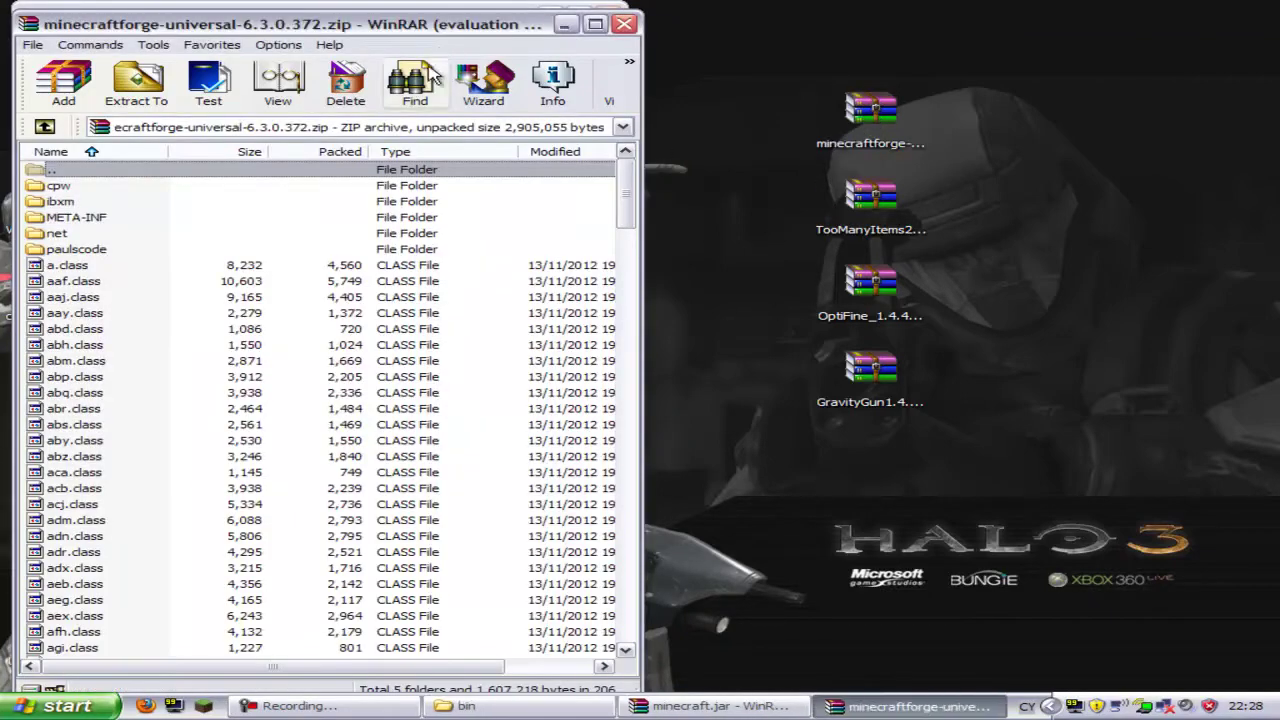
click(464, 370)
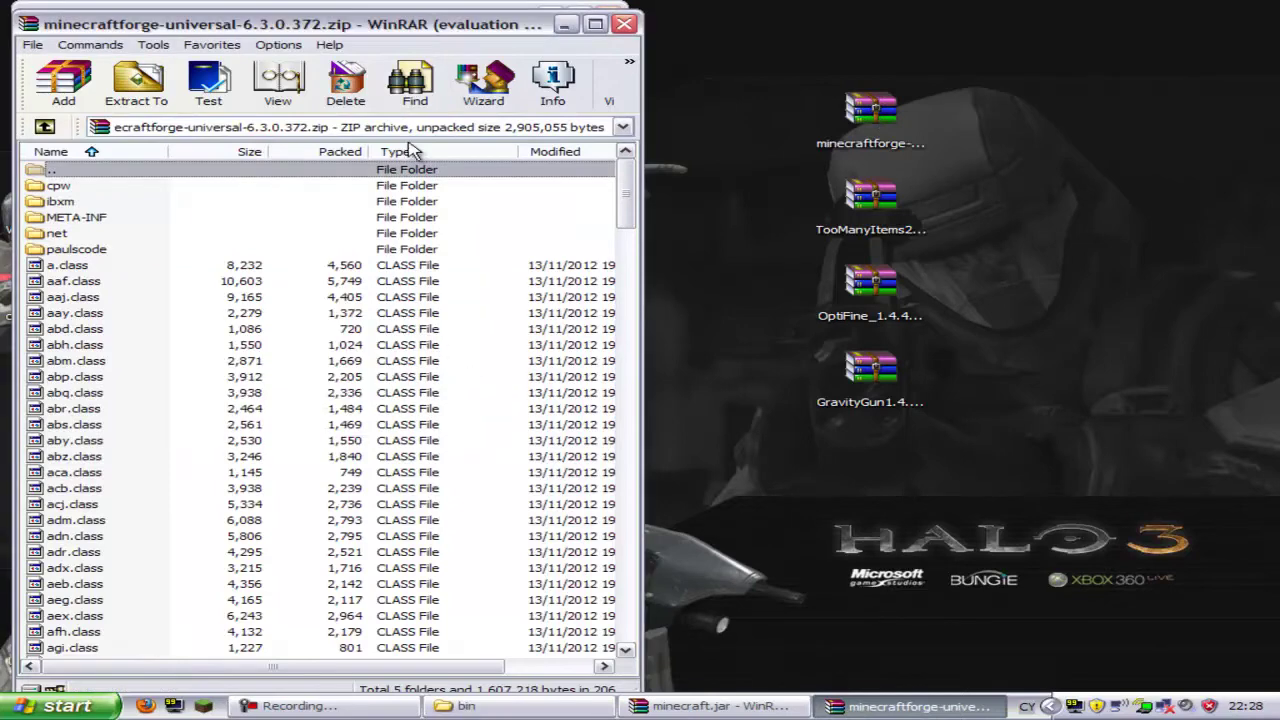
drag(457, 28, 1088, 31)
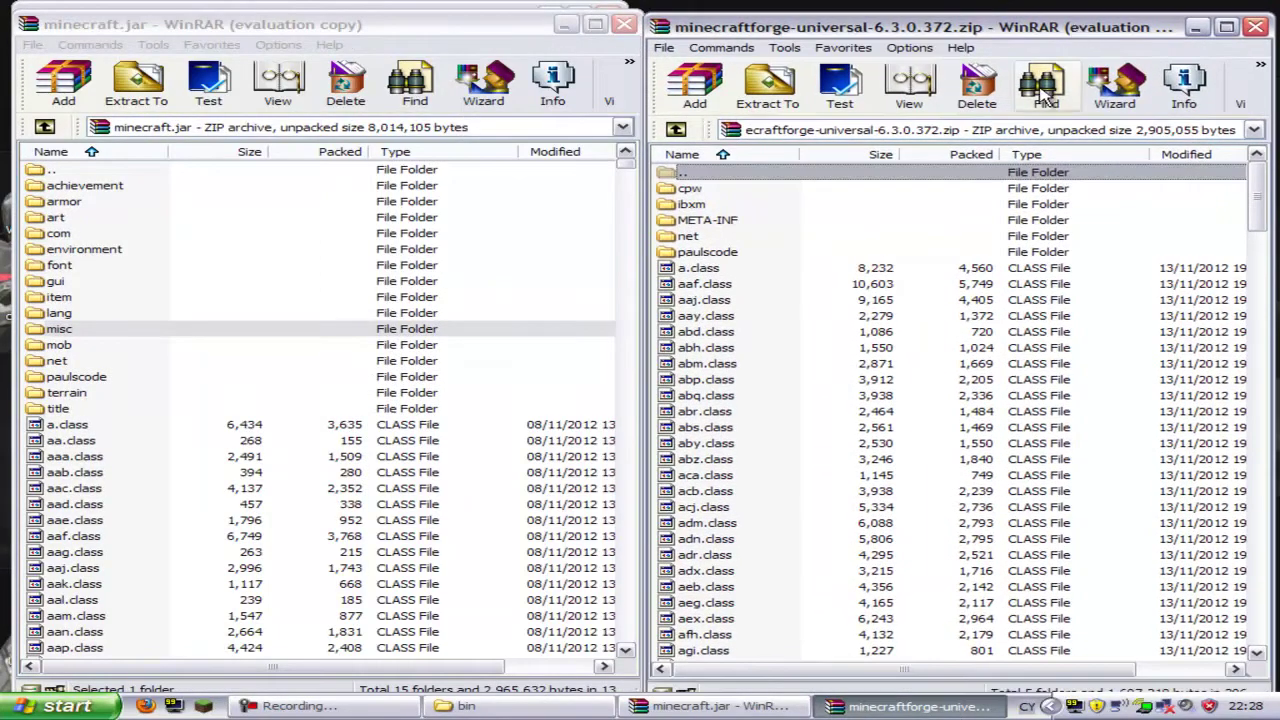
key(ctrl+a)
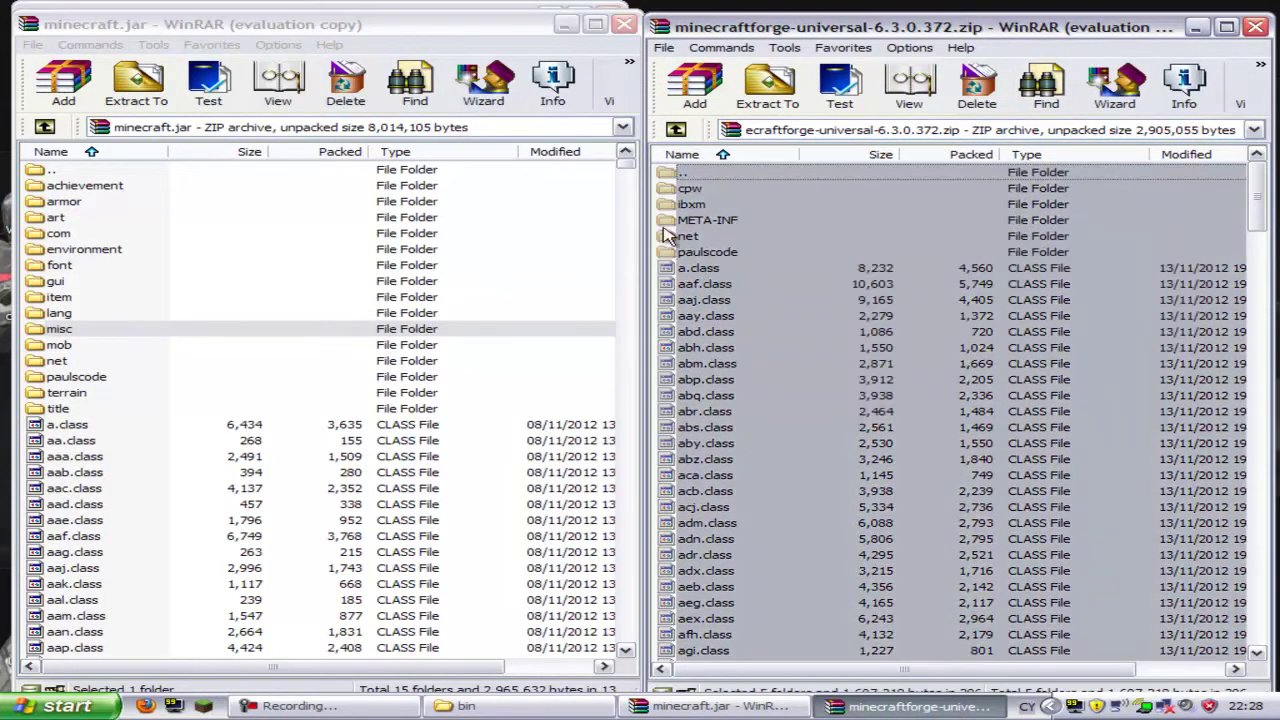
drag(661, 240, 343, 329)
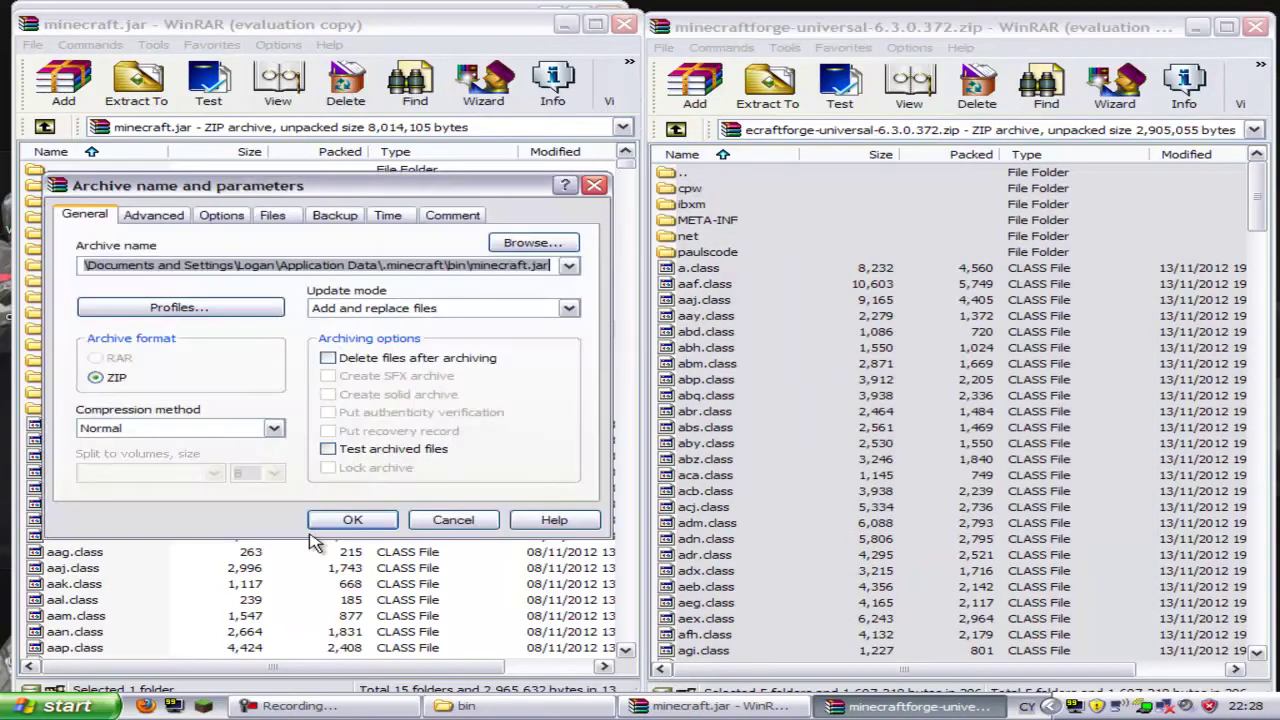
click(352, 518)
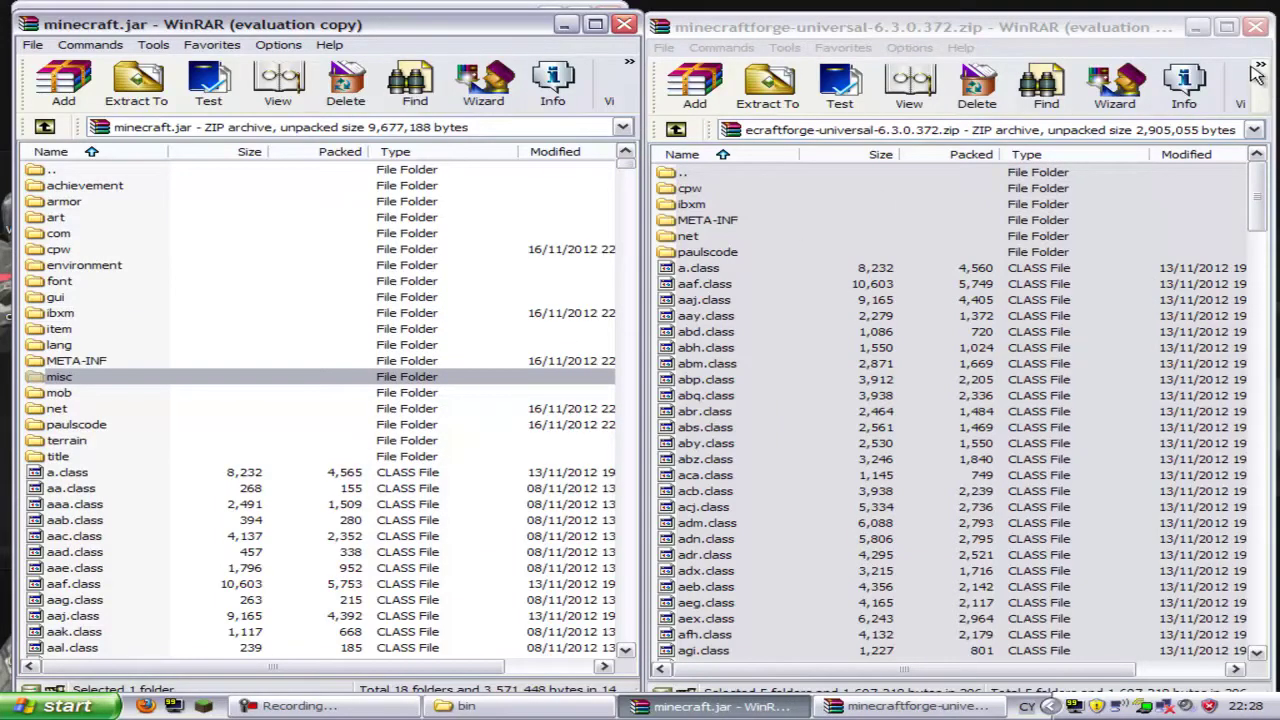
click(1255, 26)
drag(862, 110, 1018, 108)
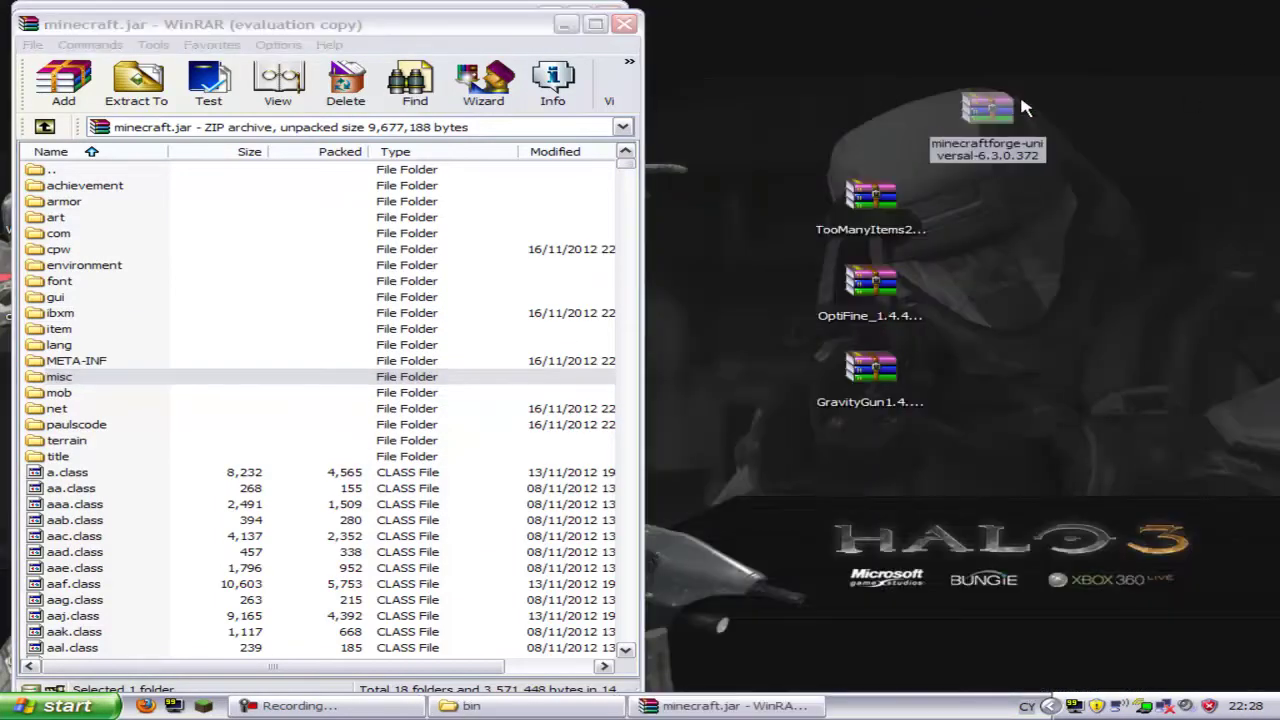
- Add all files from TooManyItems2012_11_16_1.4.4.zip to minecraft.jar and close the TooManyItems archive
double_click(884, 226)
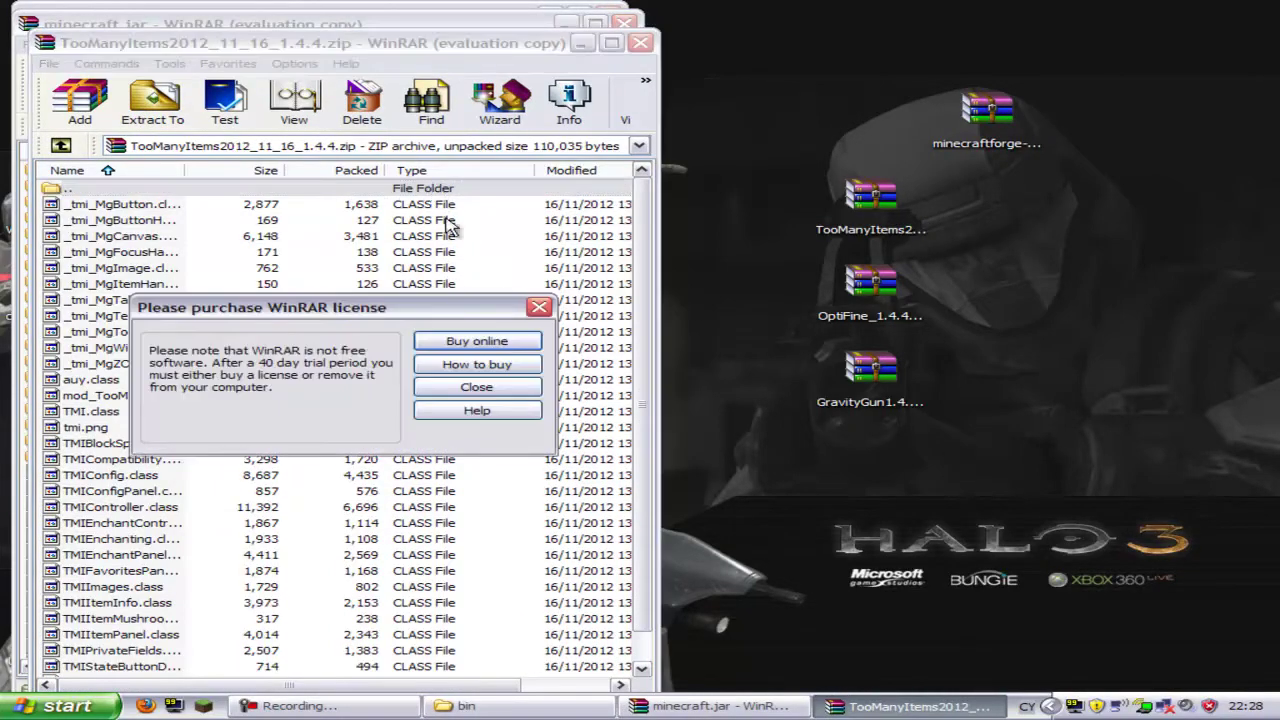
click(480, 393)
drag(461, 41, 1081, 24)
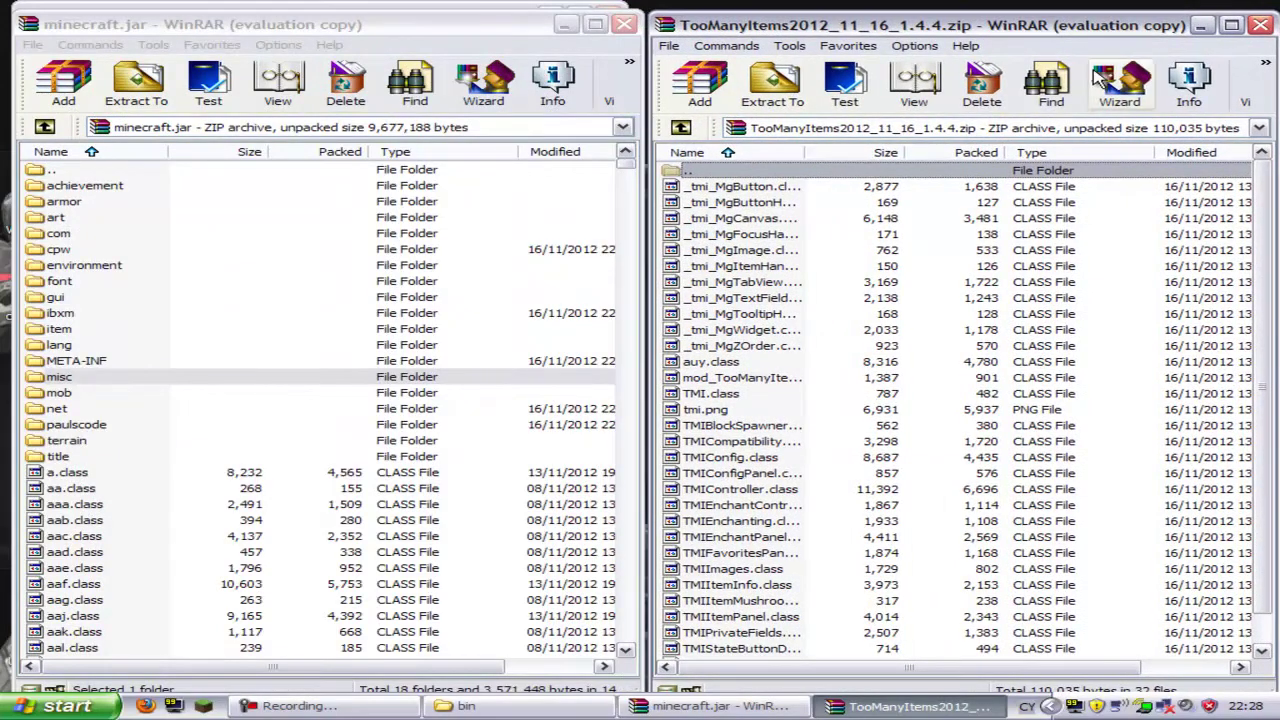
key(ctrl+a)
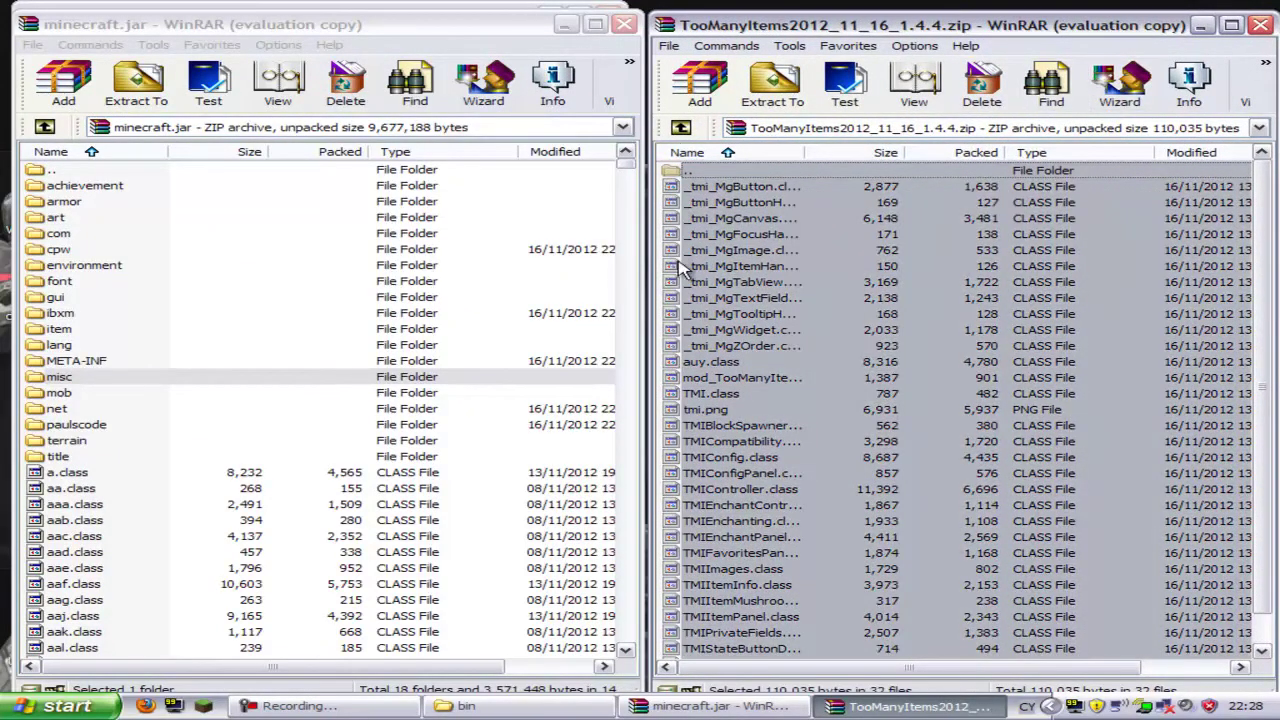
drag(680, 268, 294, 277)
click(336, 524)
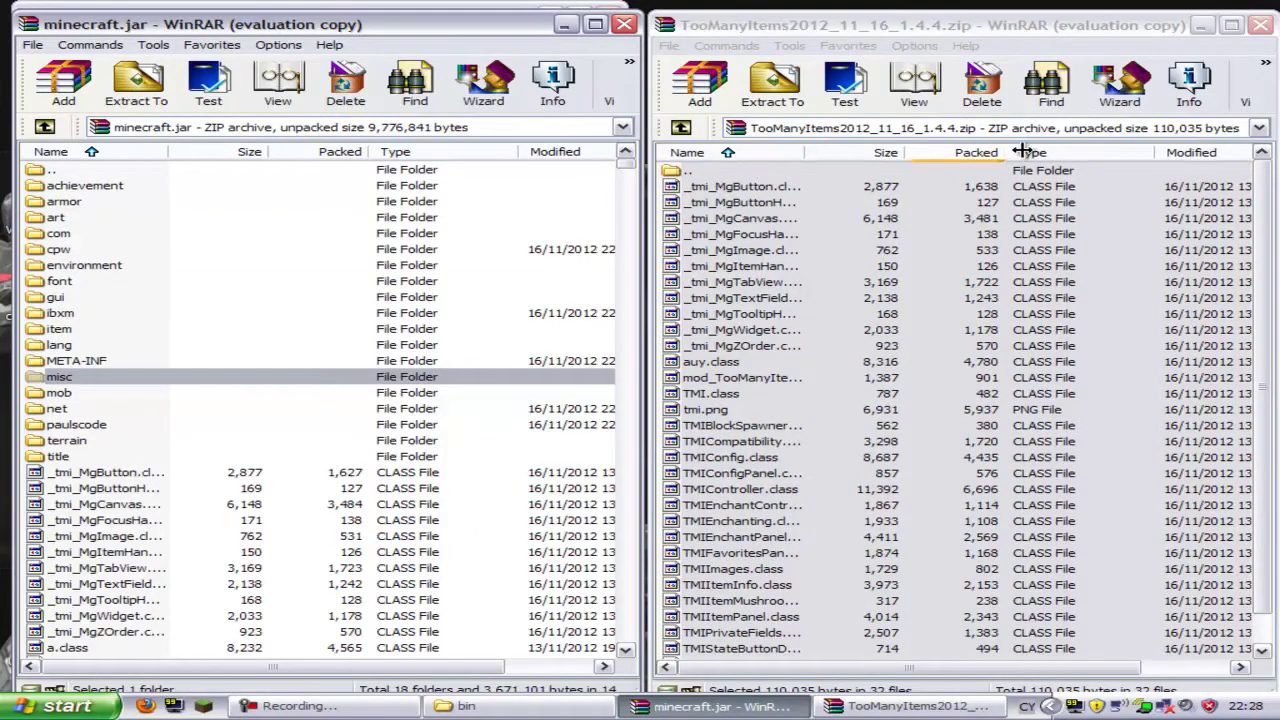
click(1261, 27)
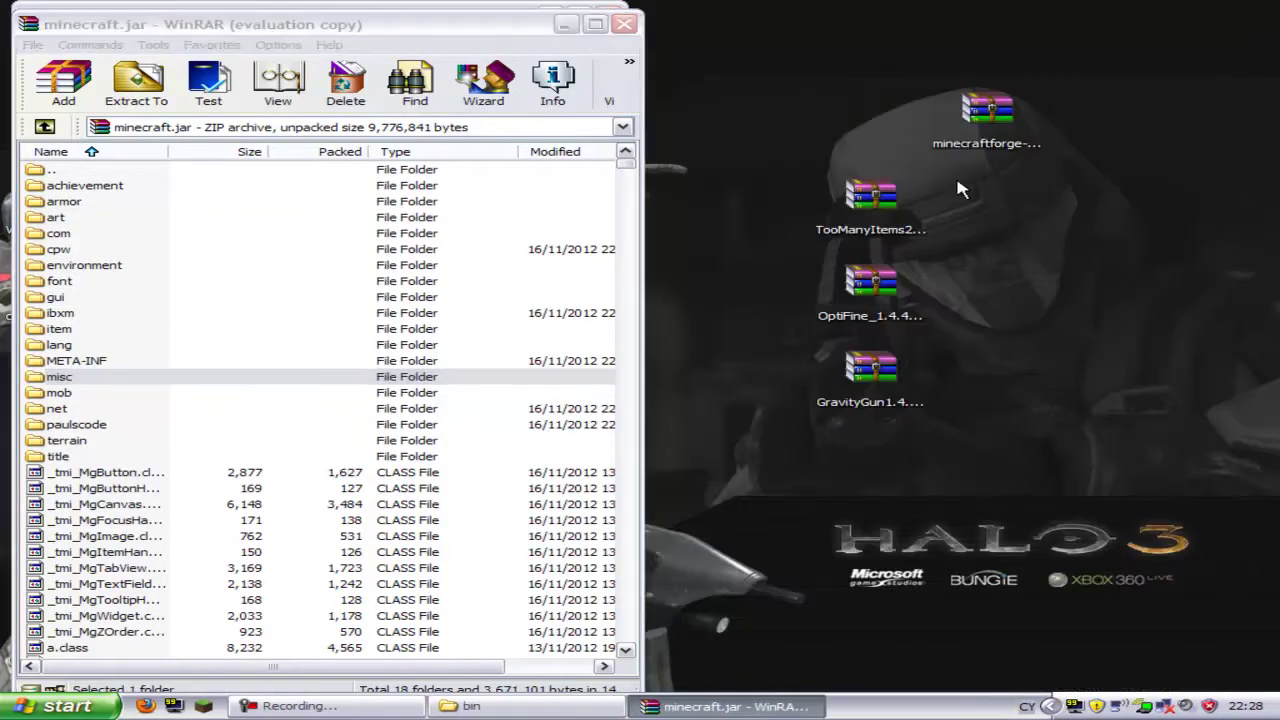
- Add all files from OptiFine_1.4.4_HD_U_D2.zip to minecraft.jar, close both archives and set the OptiFine icon aside
double_click(885, 288)
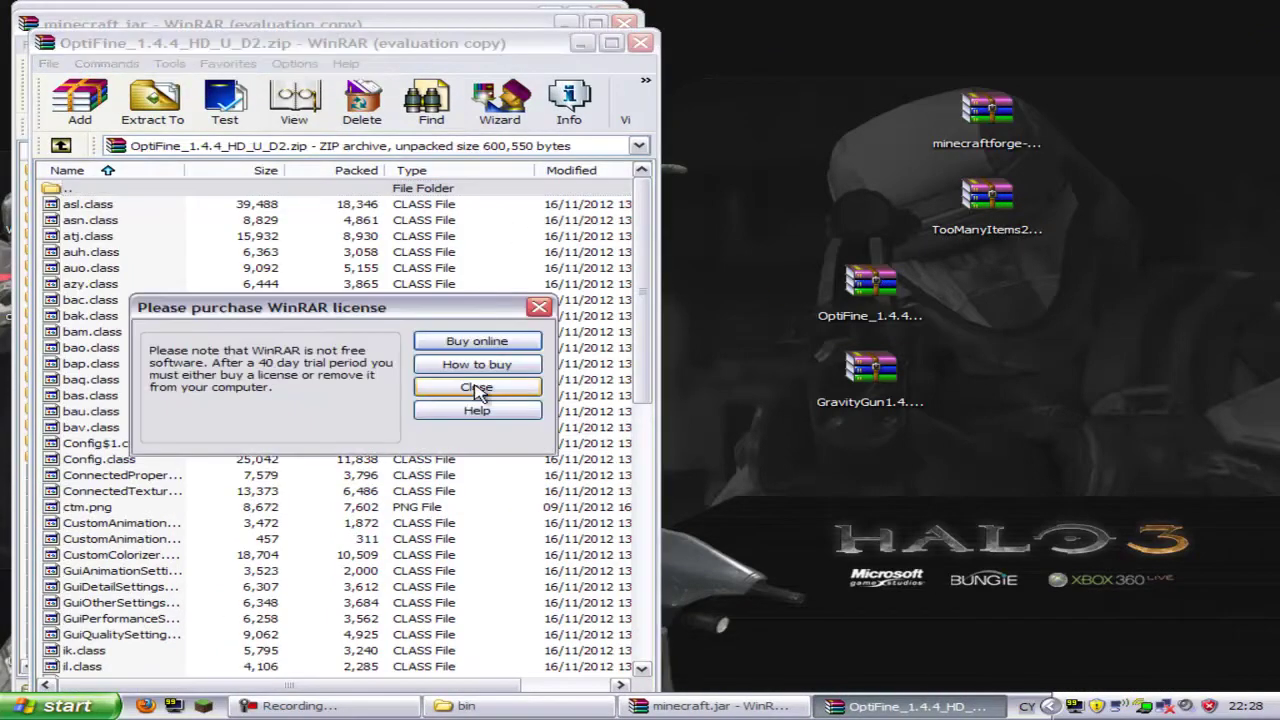
click(515, 392)
drag(489, 52, 1110, 39)
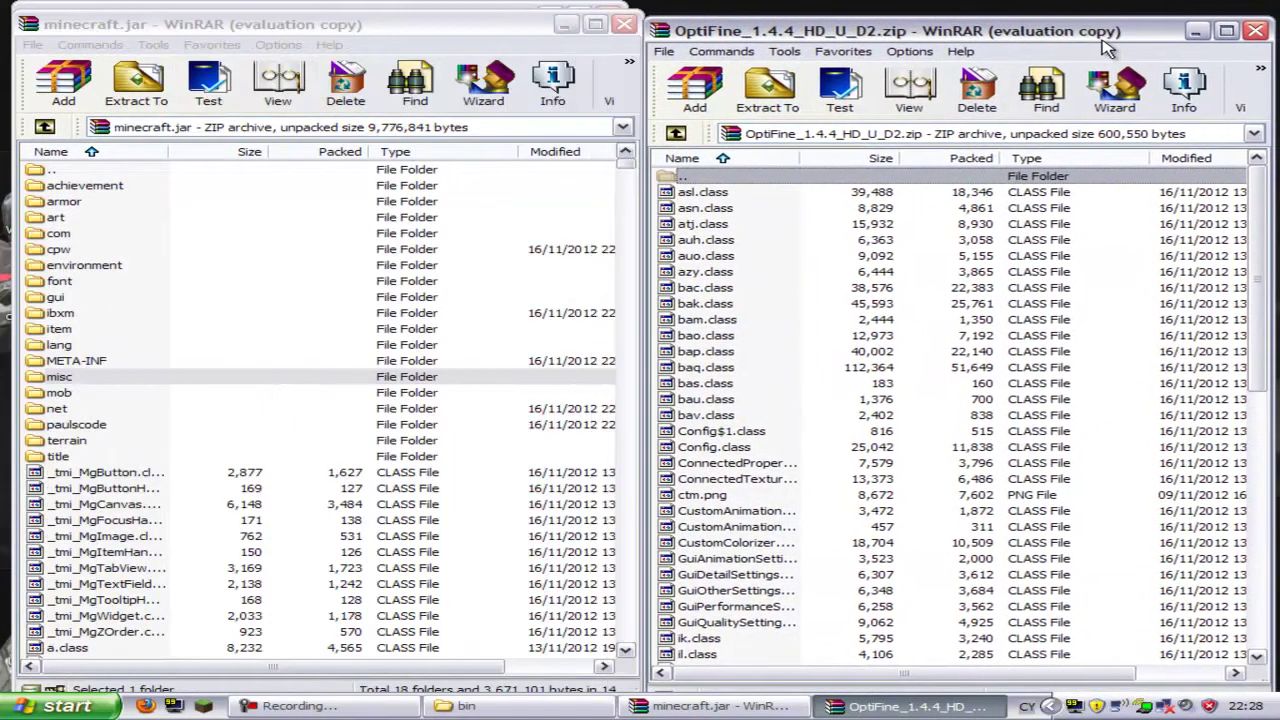
key(ctrl+a)
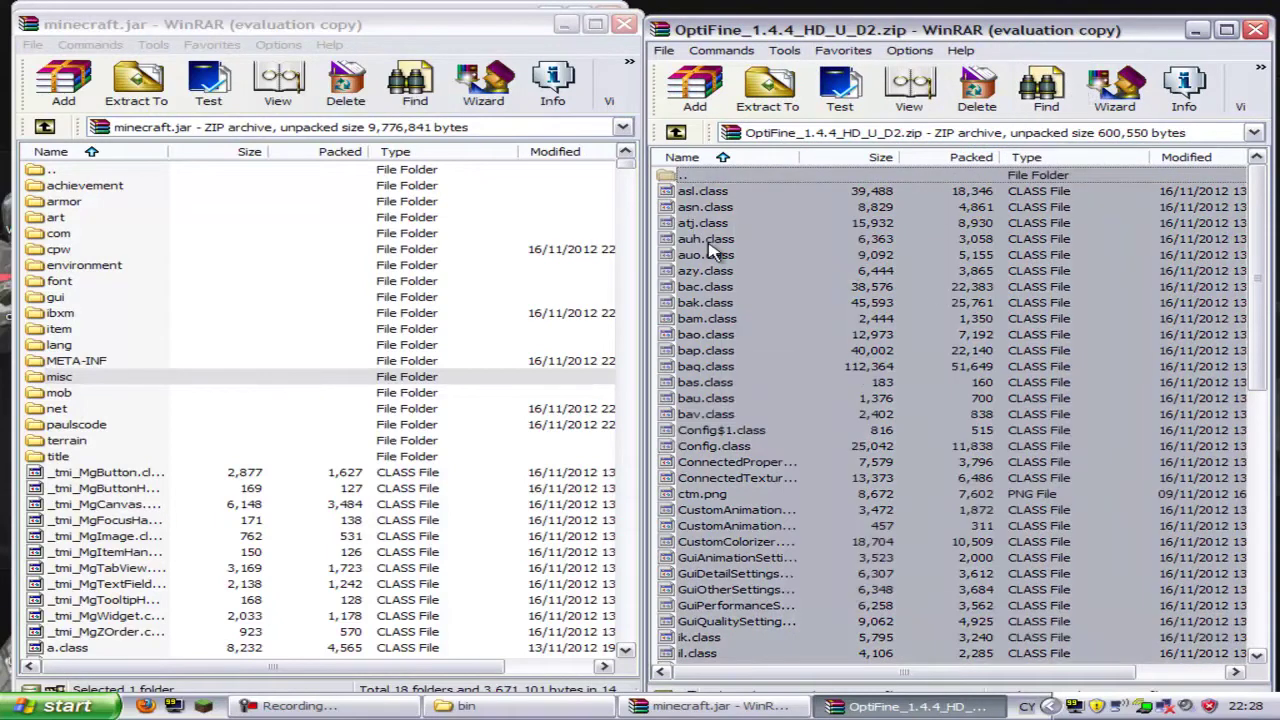
drag(668, 314, 365, 325)
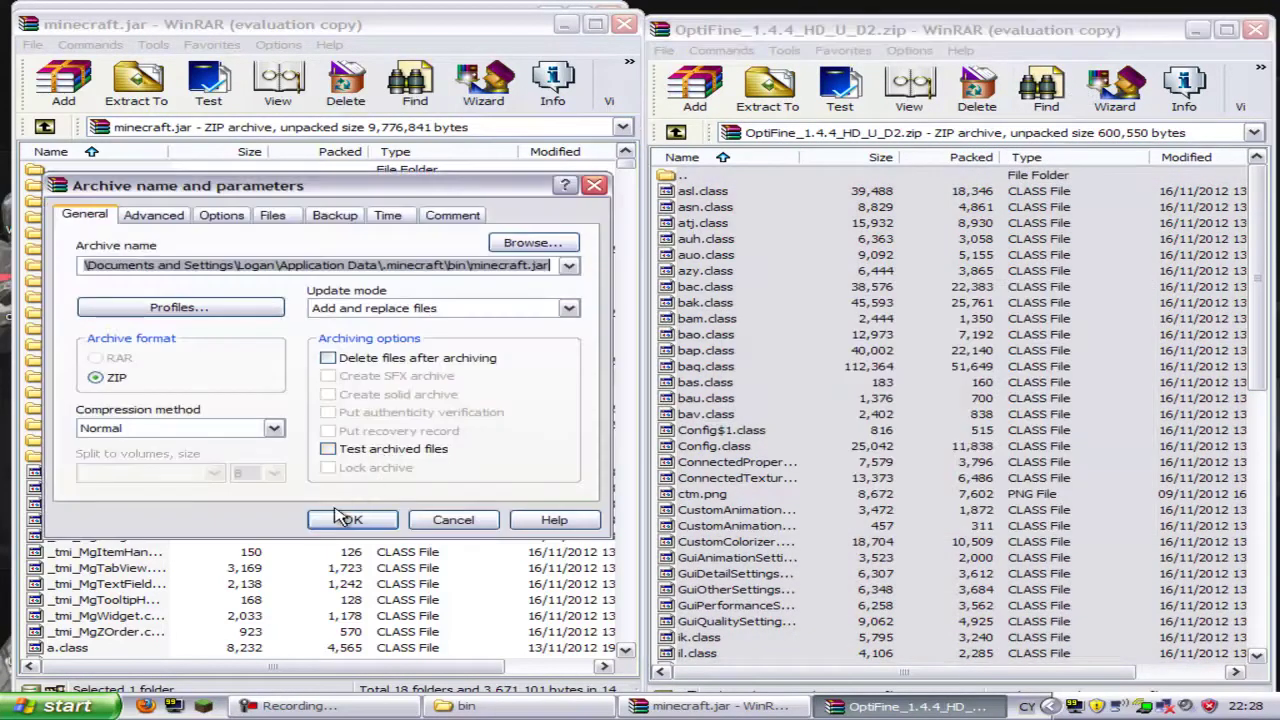
click(350, 520)
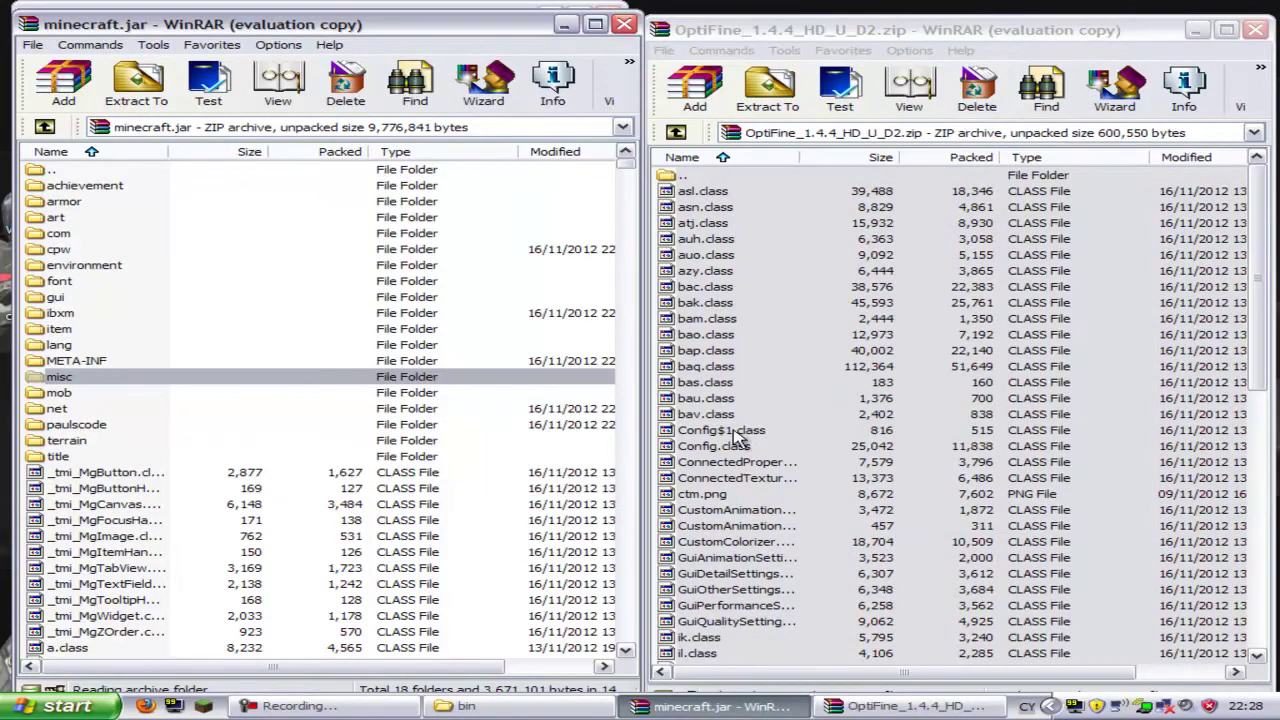
click(624, 25)
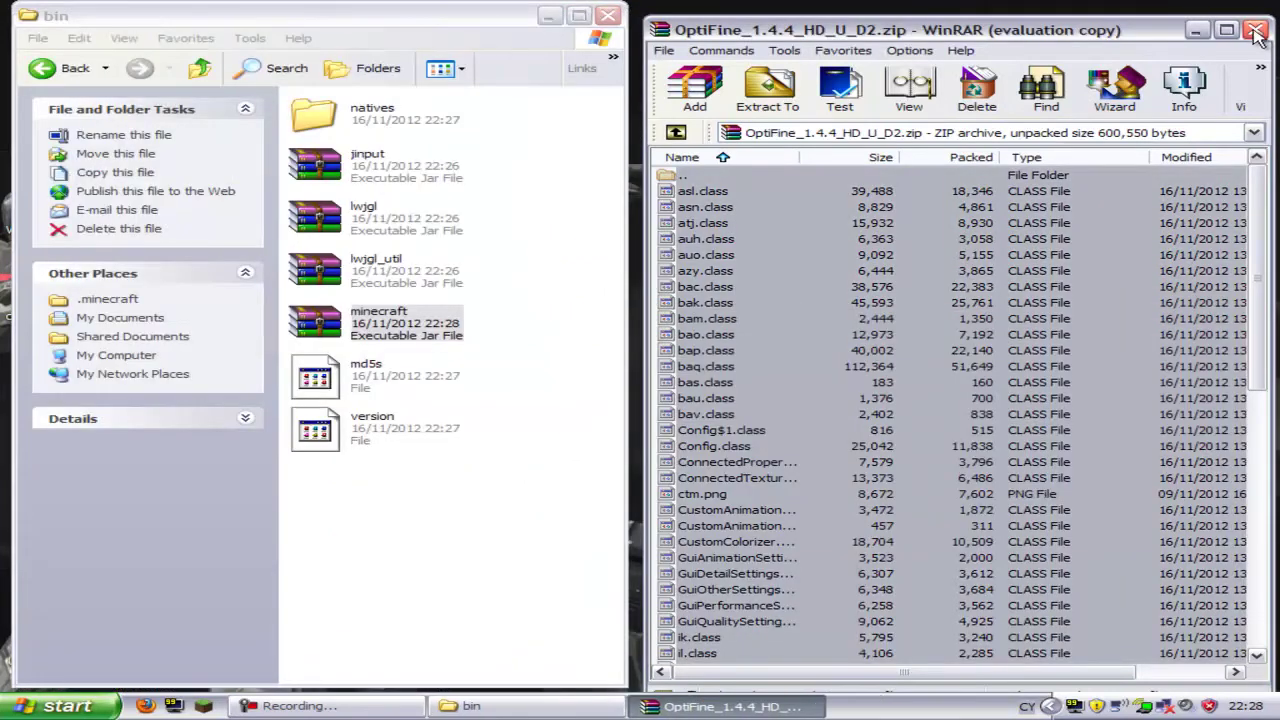
click(1257, 30)
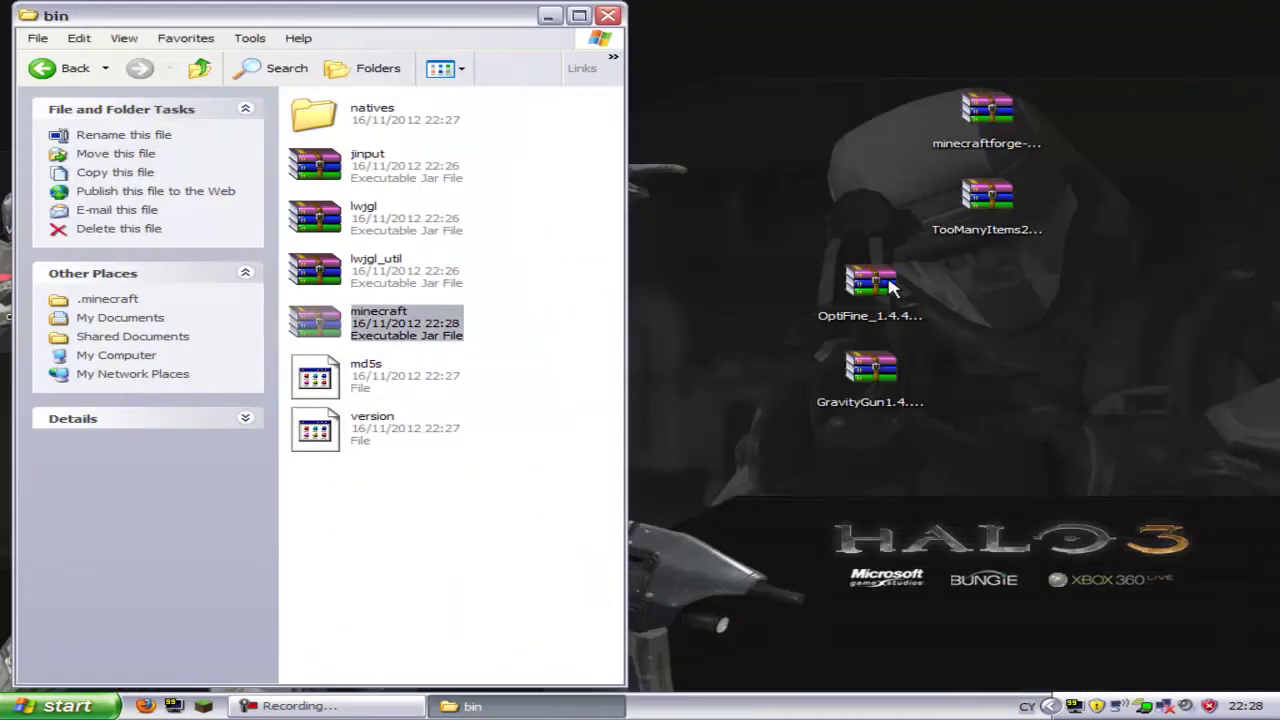
drag(893, 288, 1010, 295)
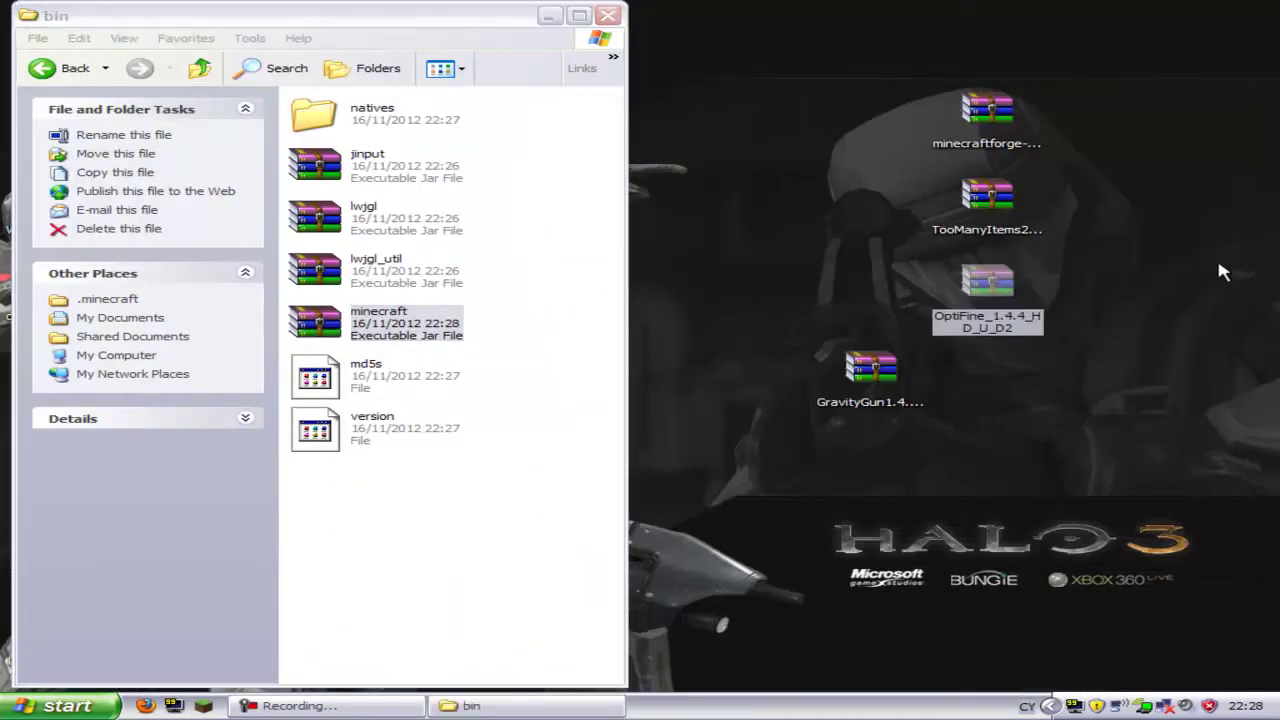
- Go back to the .minecraft folder and create a new folder named mods in it
click(250, 18)
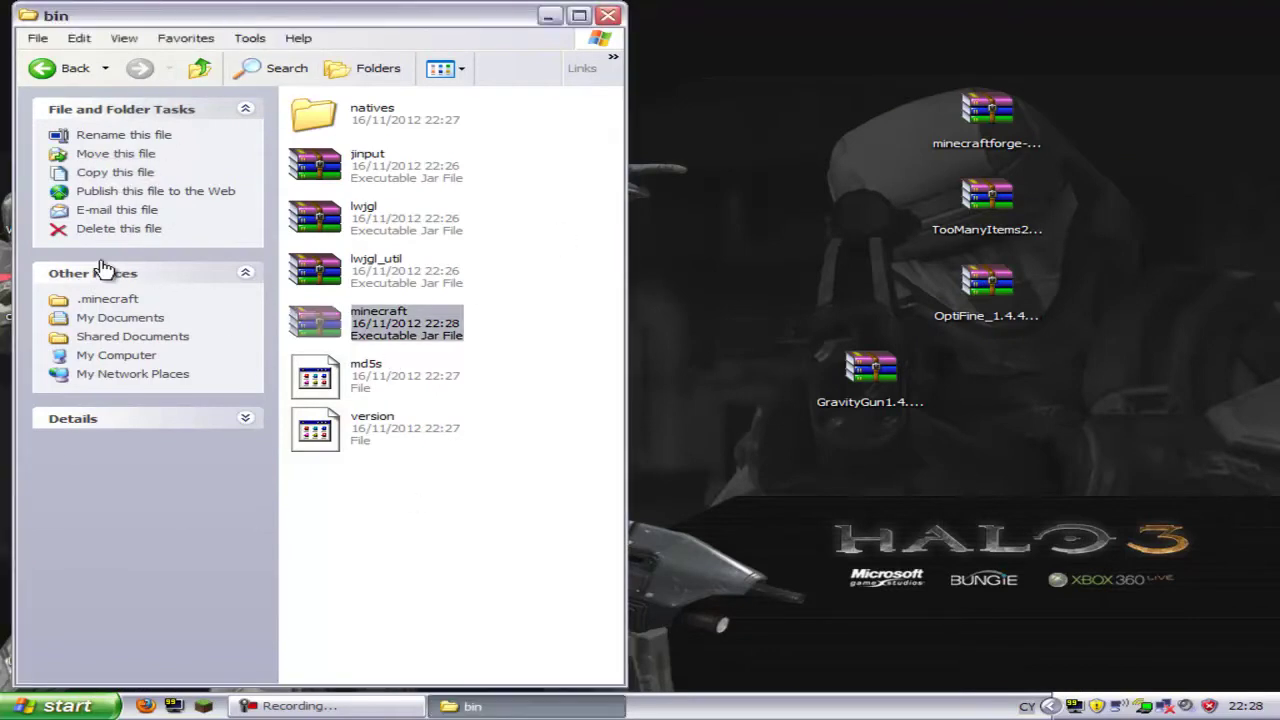
click(42, 68)
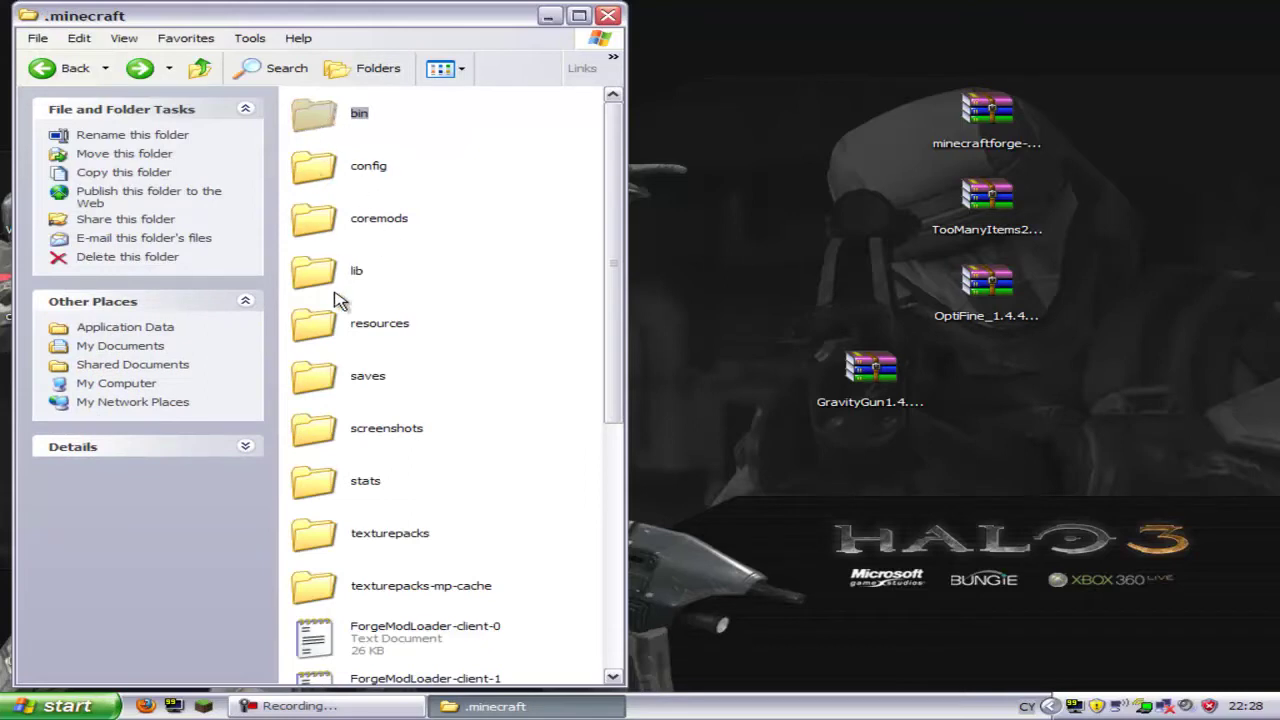
right_click(554, 288)
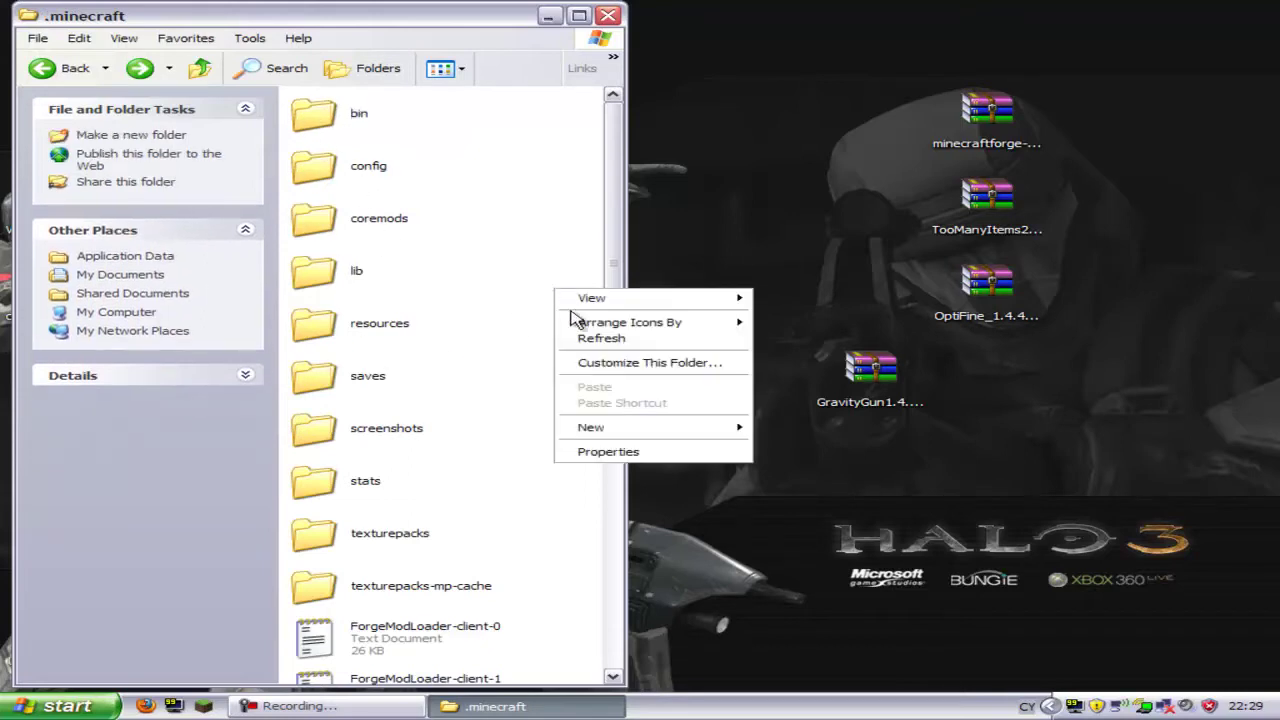
mouse_move(604, 430)
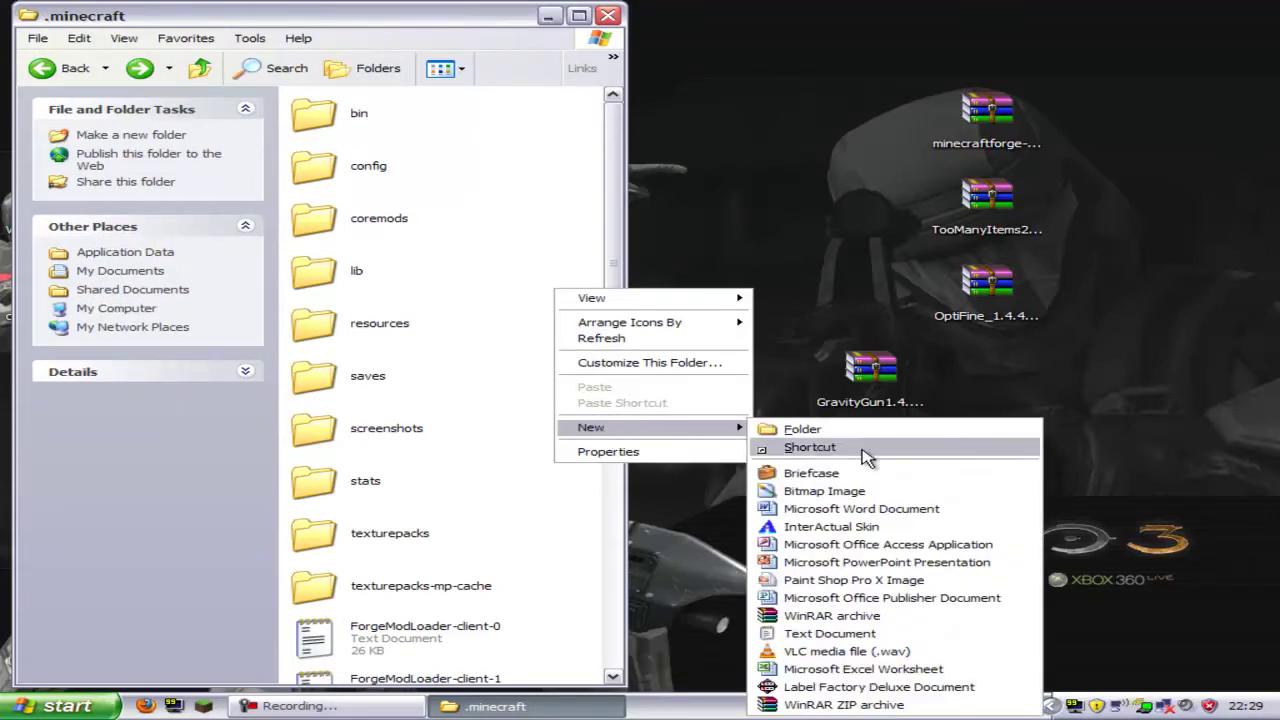
click(862, 428)
key(BackSpace)
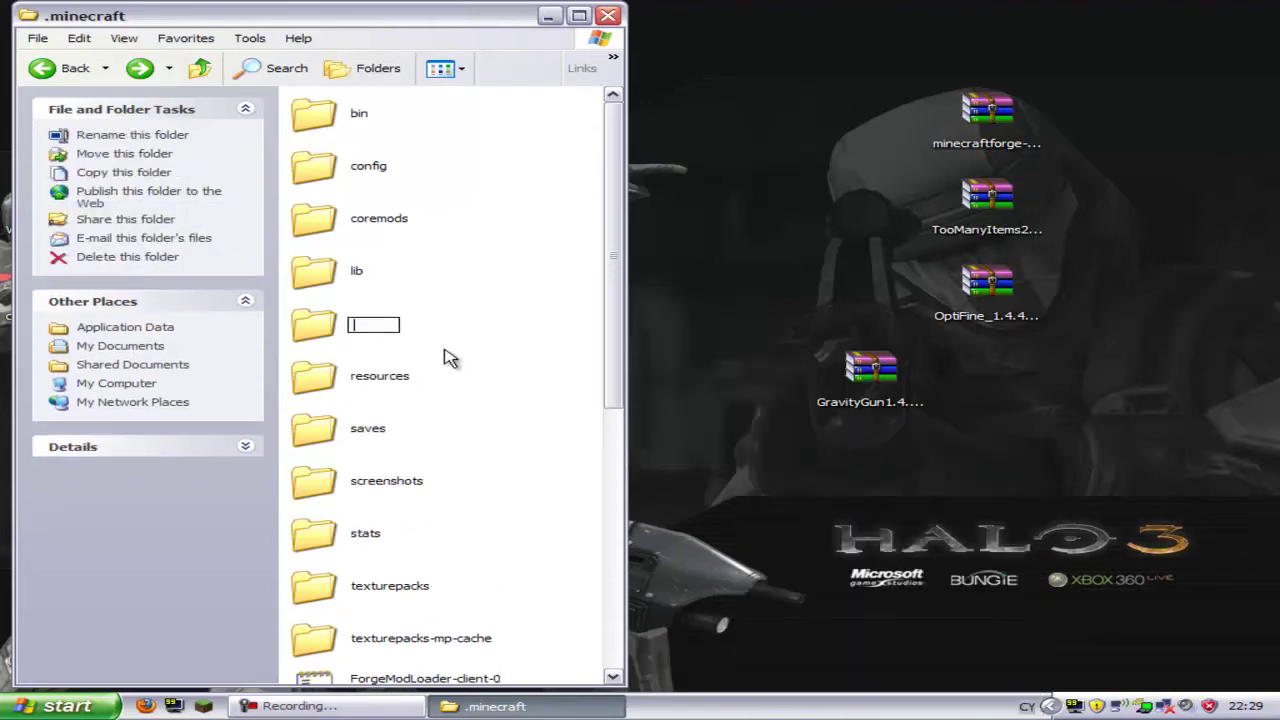
text(mods)
click(533, 396)
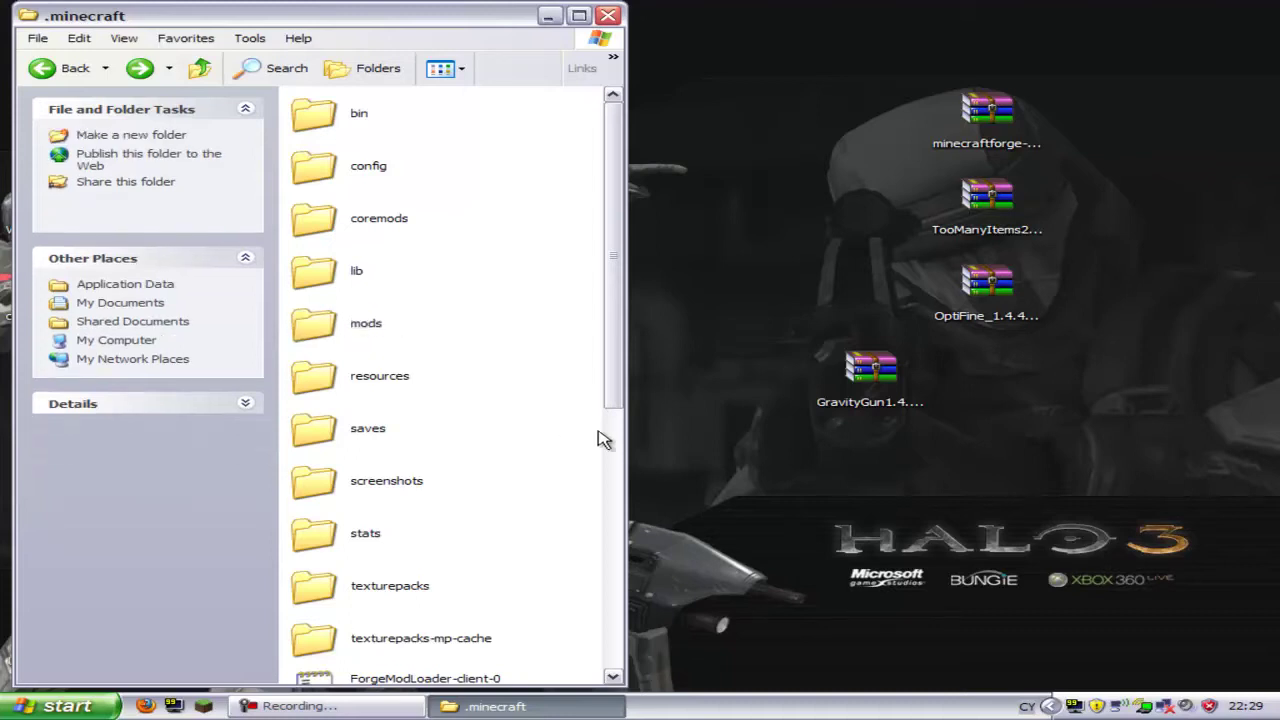
- Move the GravityGun1.4 archive from the desktop into the mods folder and close the .minecraft window
click(812, 372)
drag(870, 370, 315, 325)
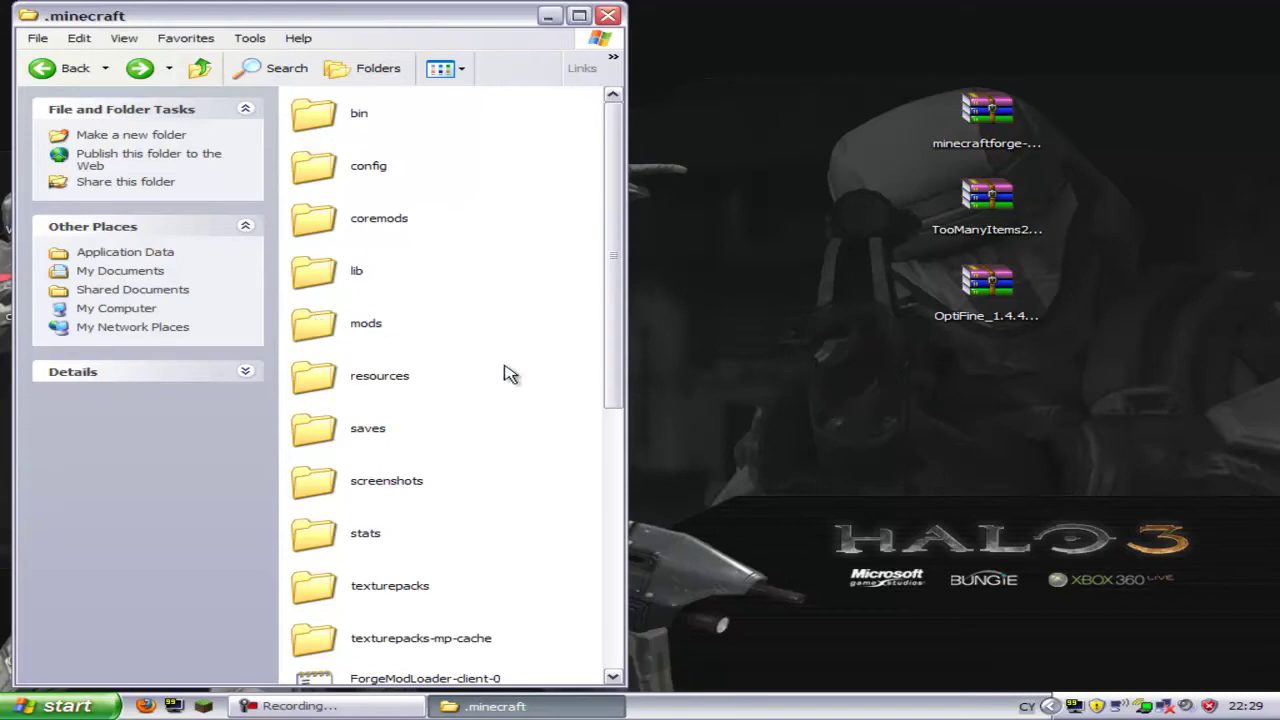
click(609, 16)
- Start Minecraft, log in with the remembered account and load the single-player desert world
double_click(185, 104)
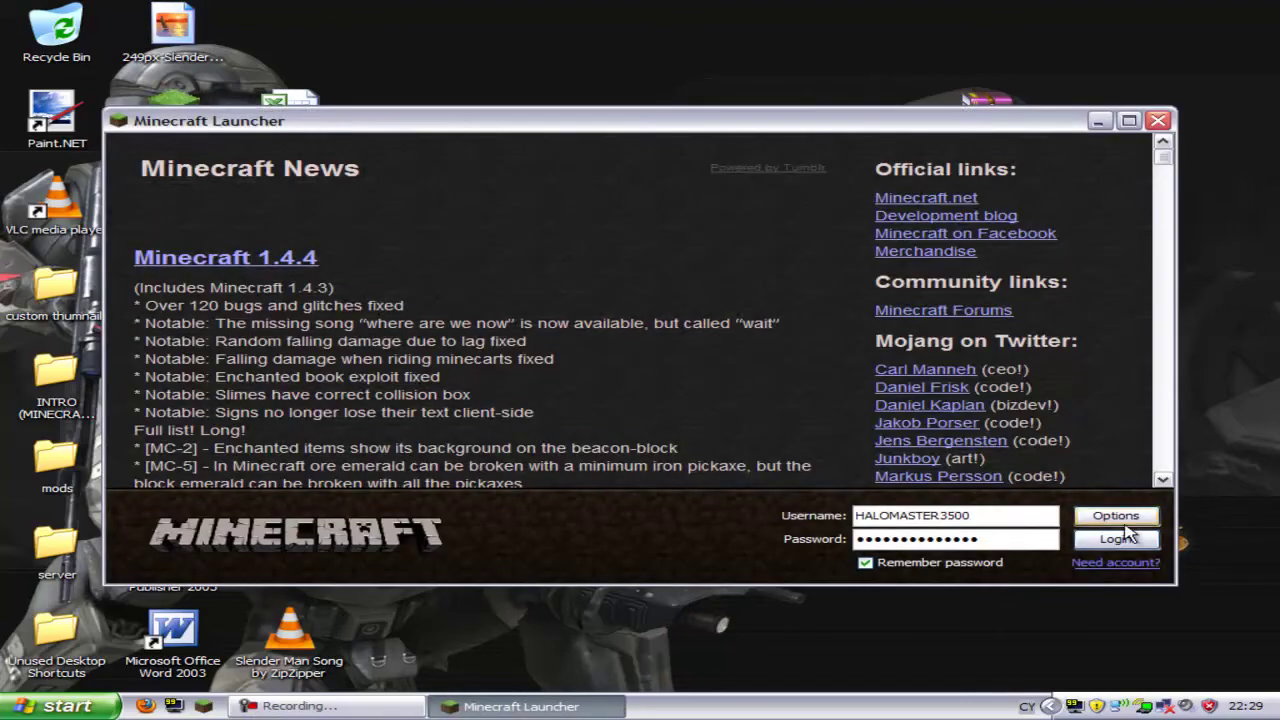
click(1127, 540)
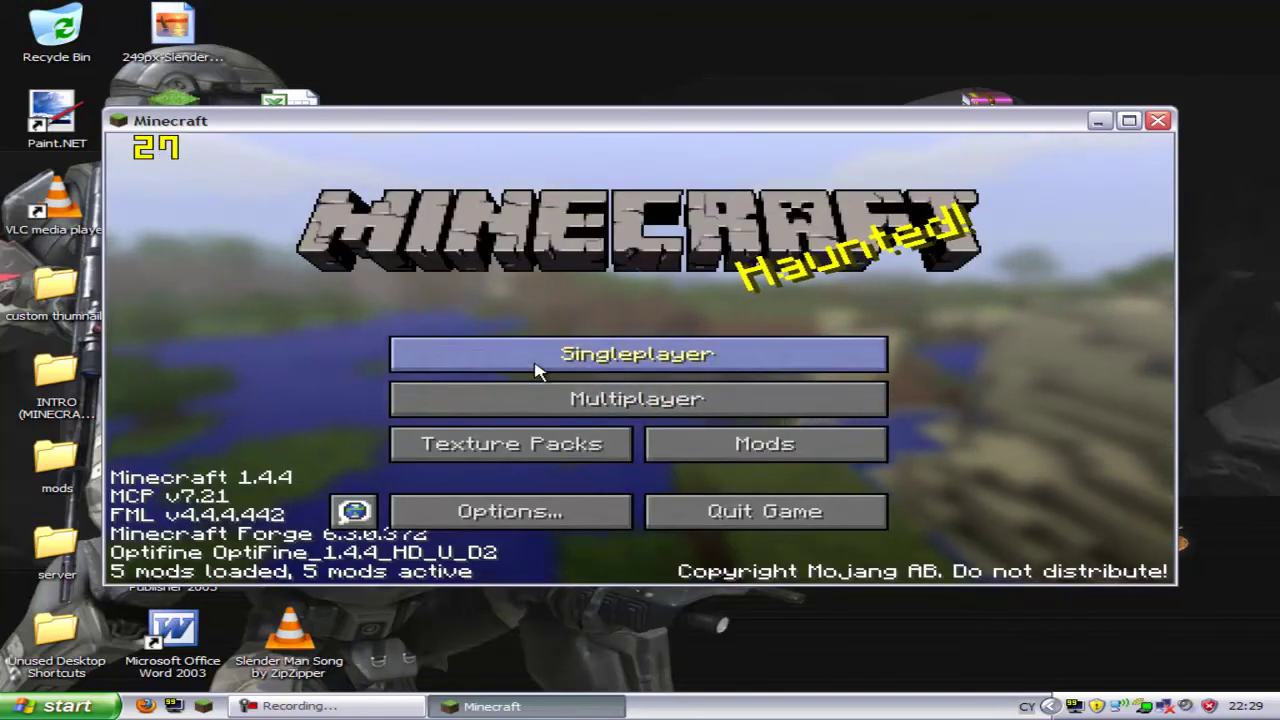
click(535, 369)
double_click(522, 229)
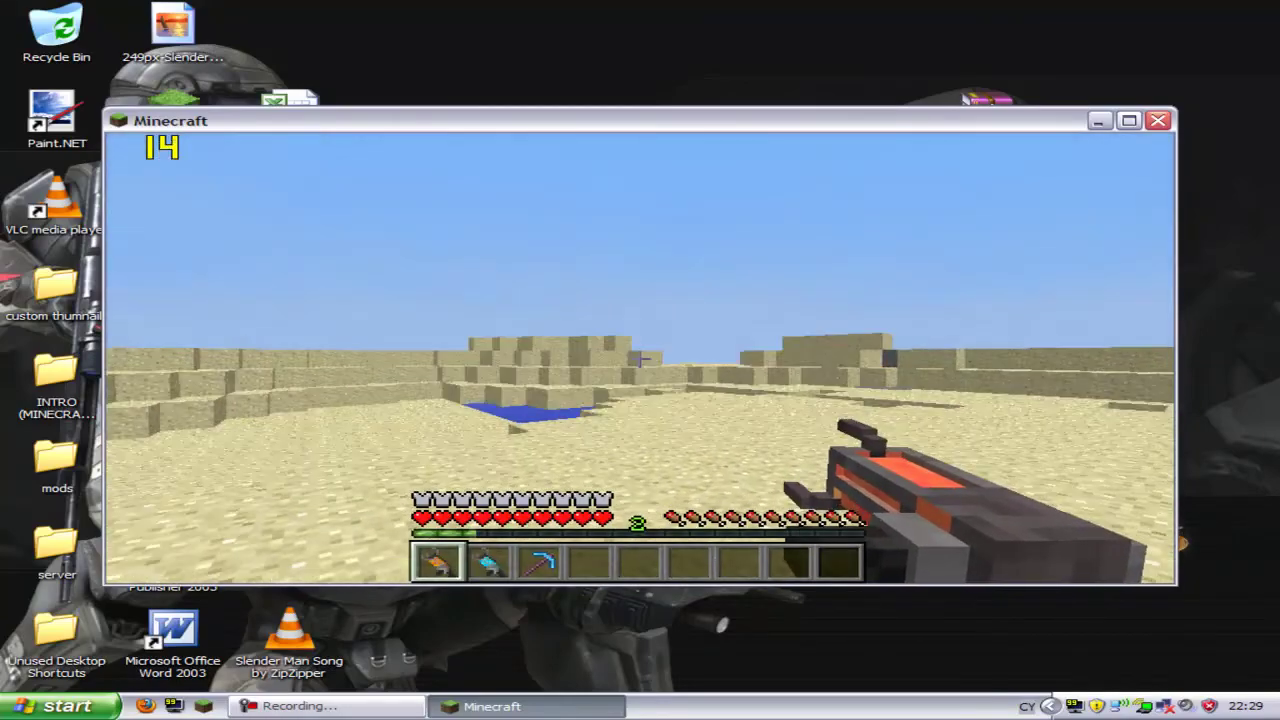
- Walk to the mossy cobblestone pig pen, pick up a pig with the orange gravity gun and launch it
key(w)
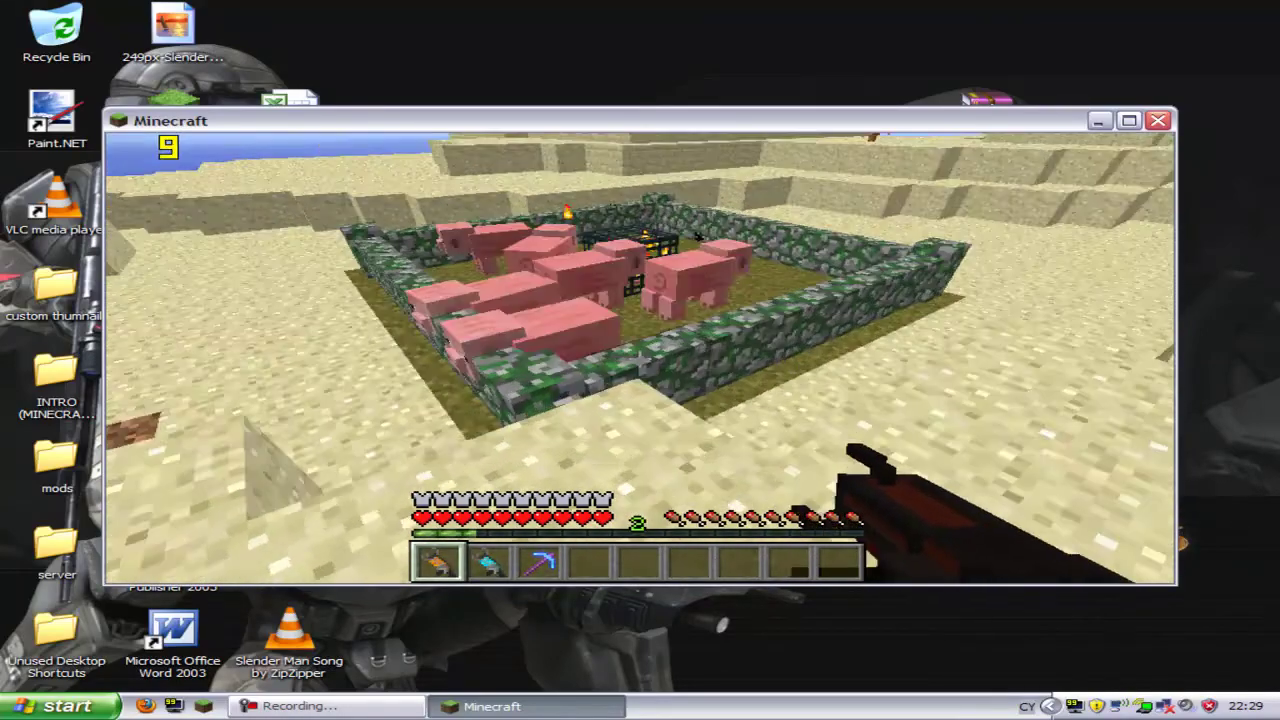
key(w)
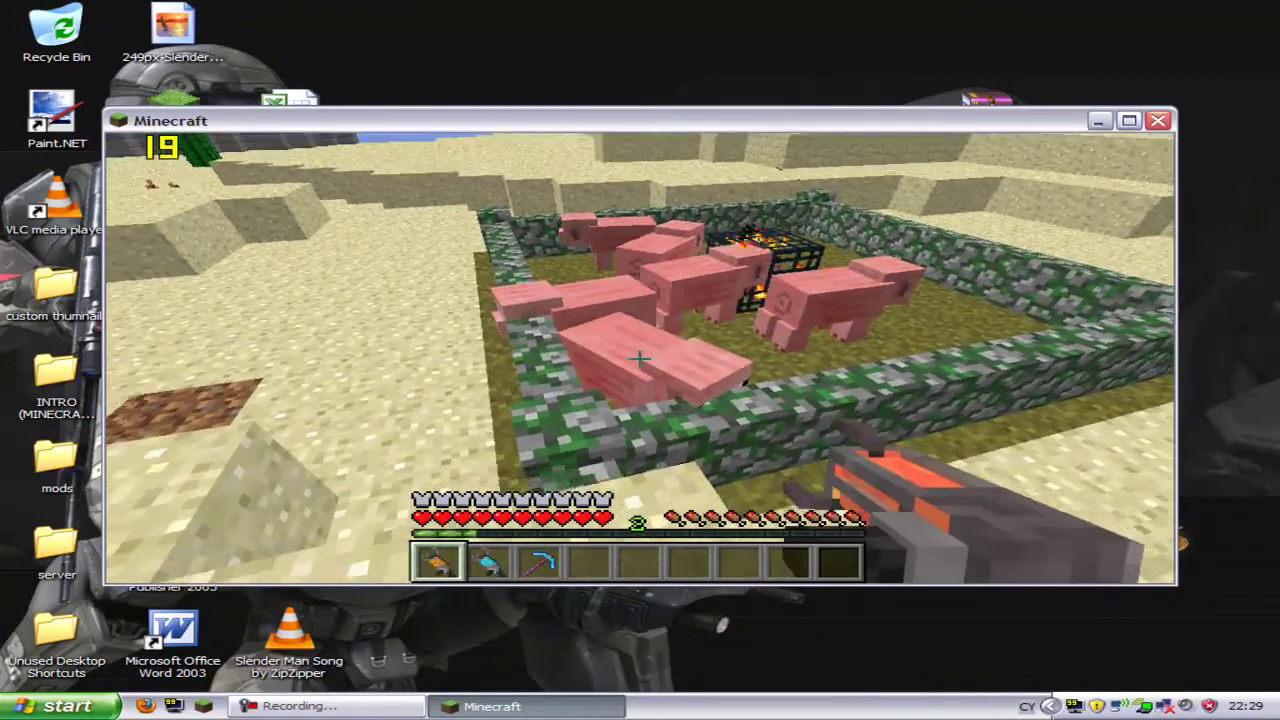
right_click(640, 358)
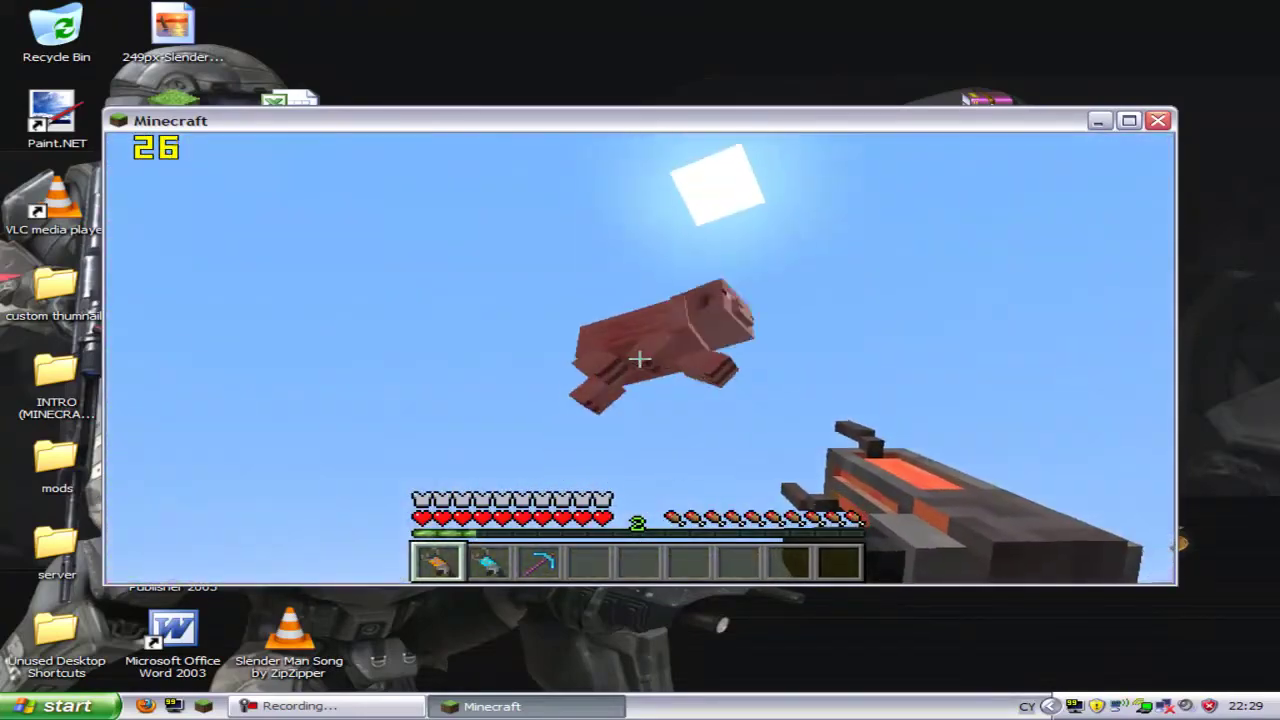
click(640, 360)
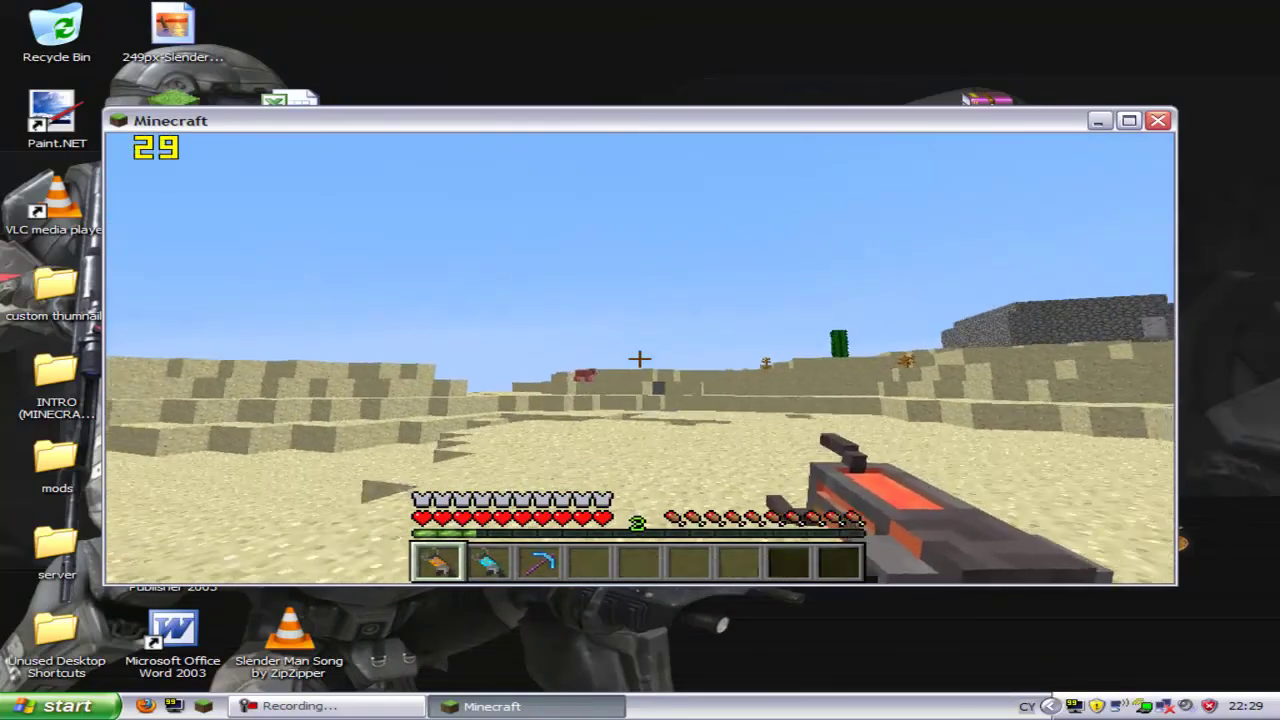
- Switch to the blue gravity gun, grab the pig on the sand, launch it towards the water and walk after it
key(2)
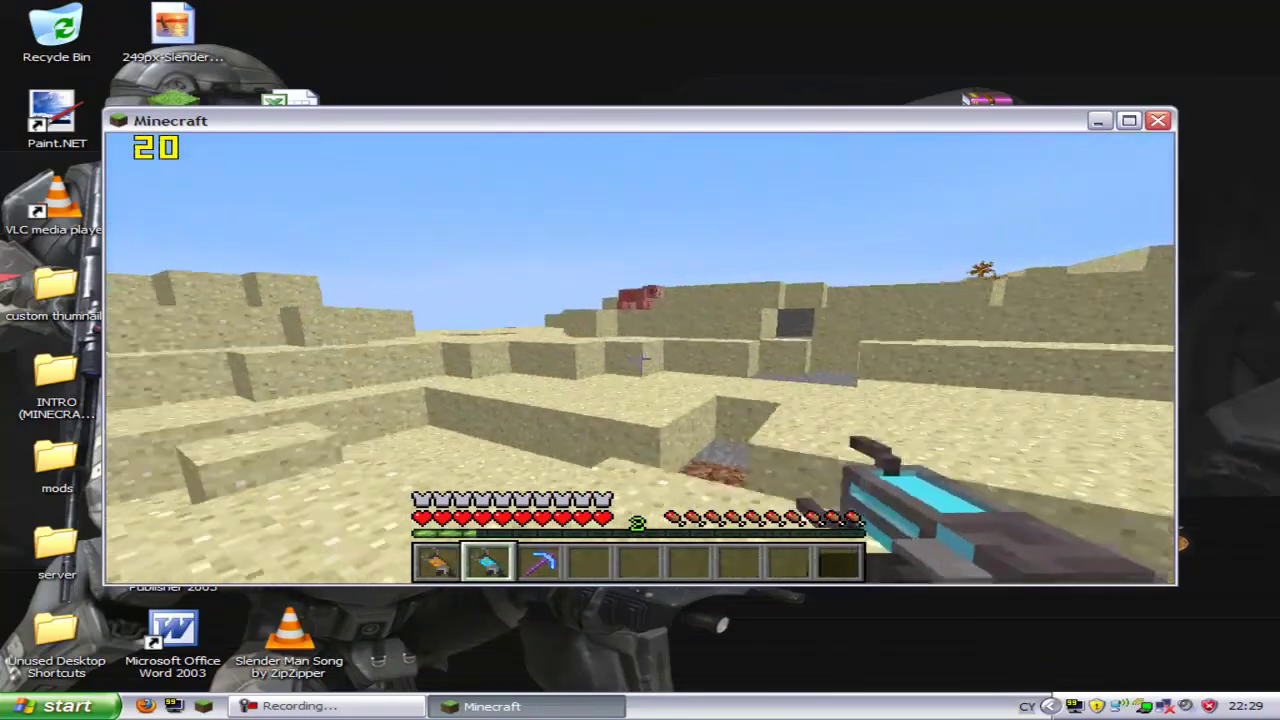
key(w)
right_click(640, 358)
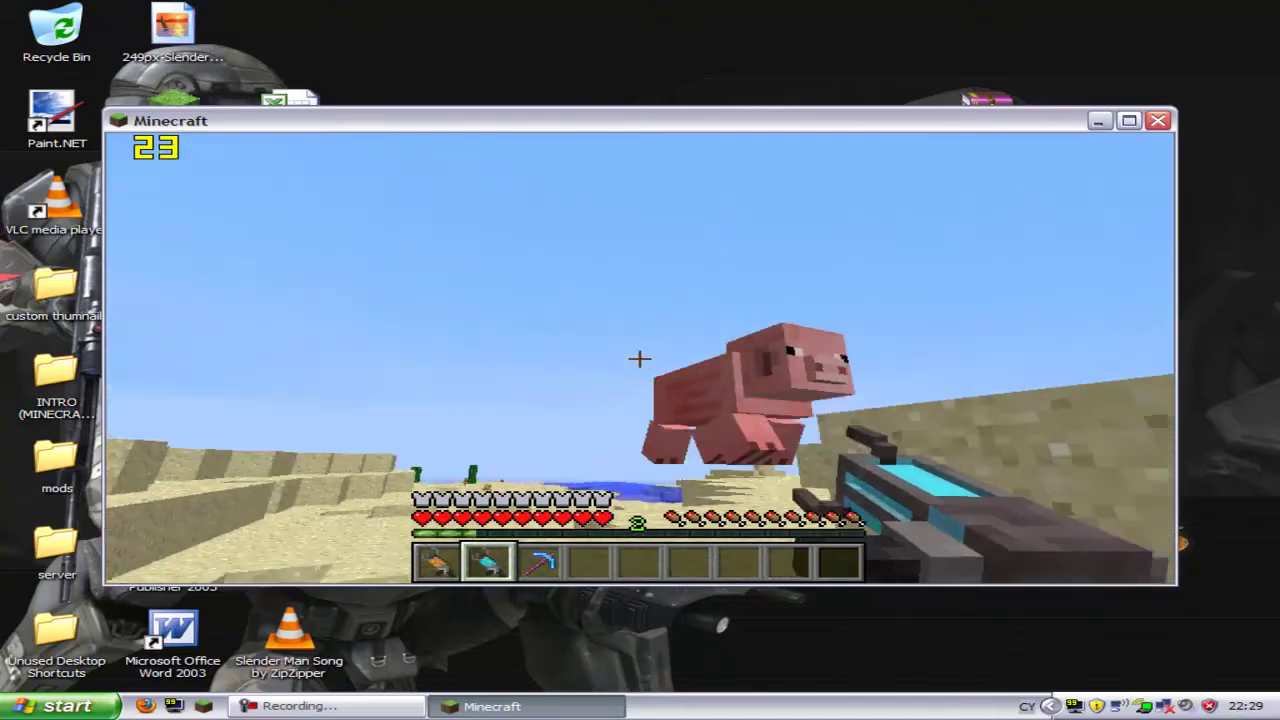
click(640, 358)
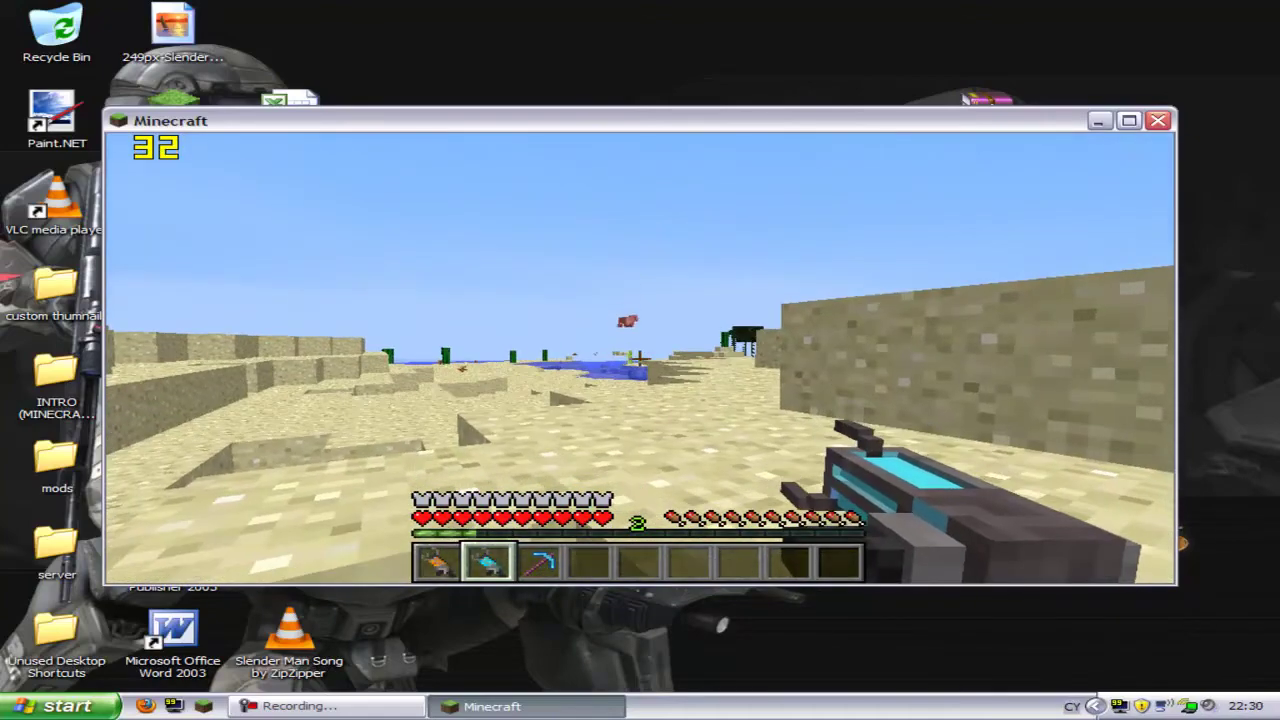
key(w)
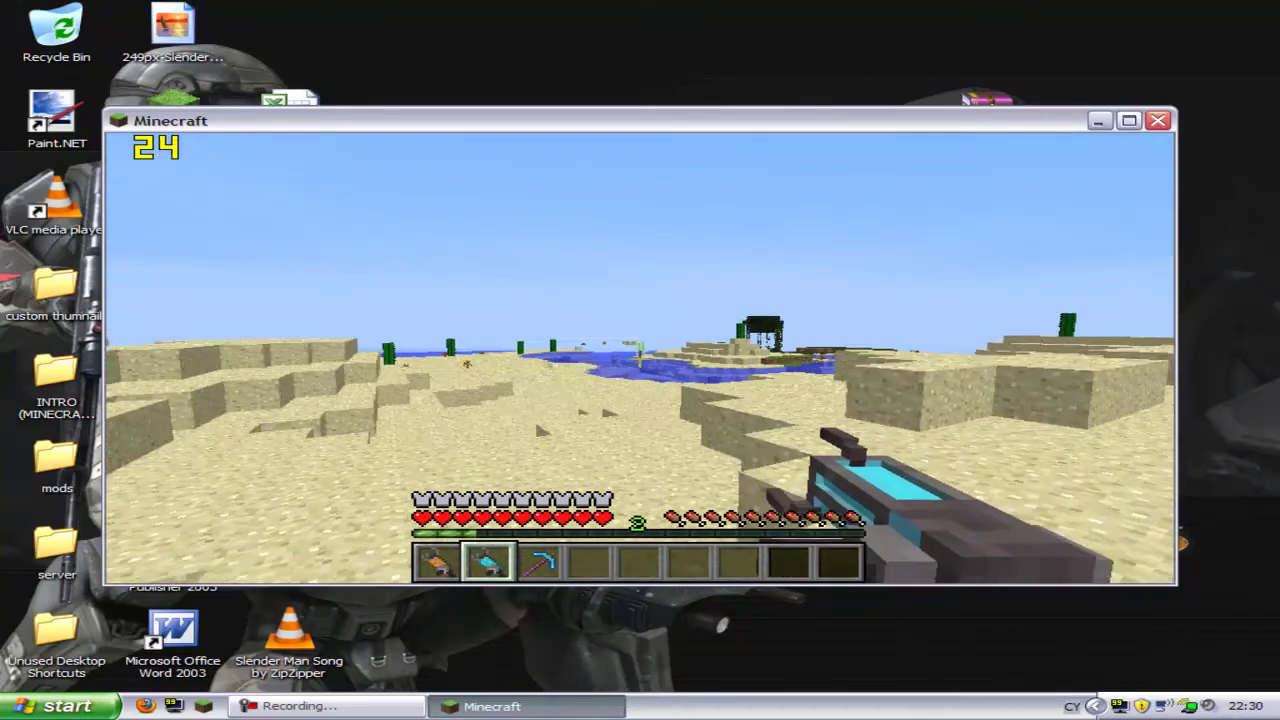
key(w)
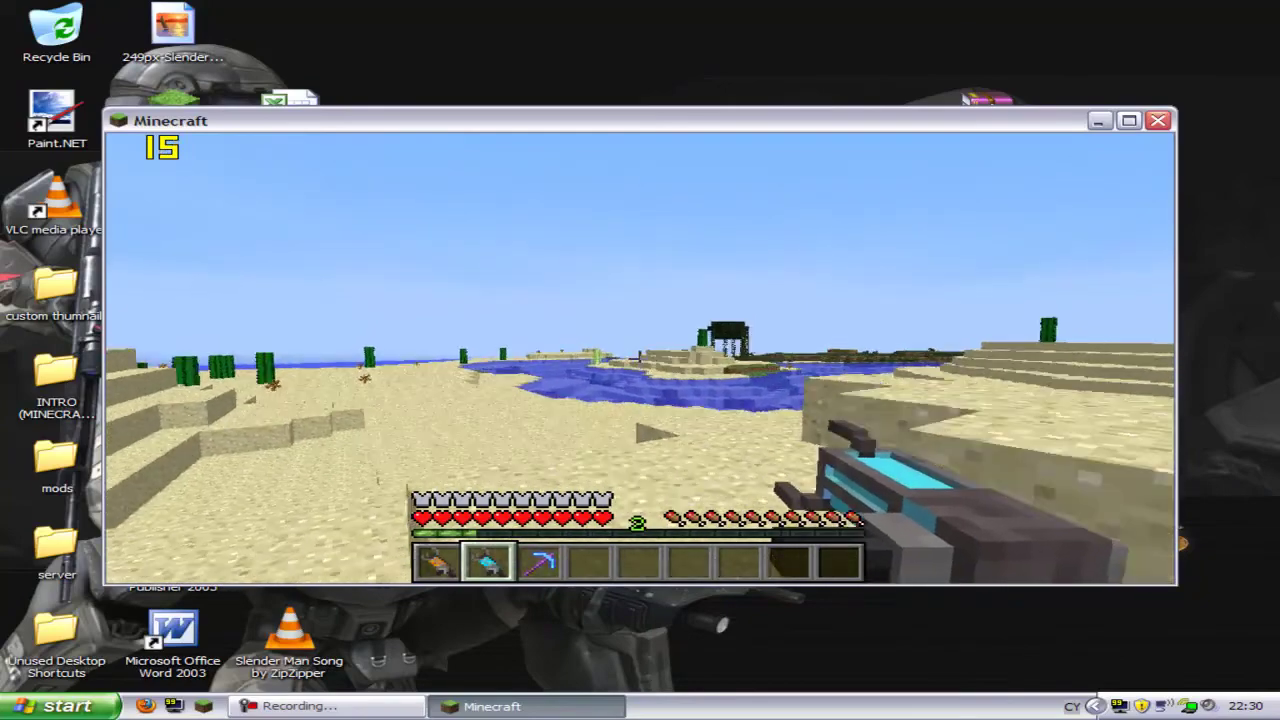